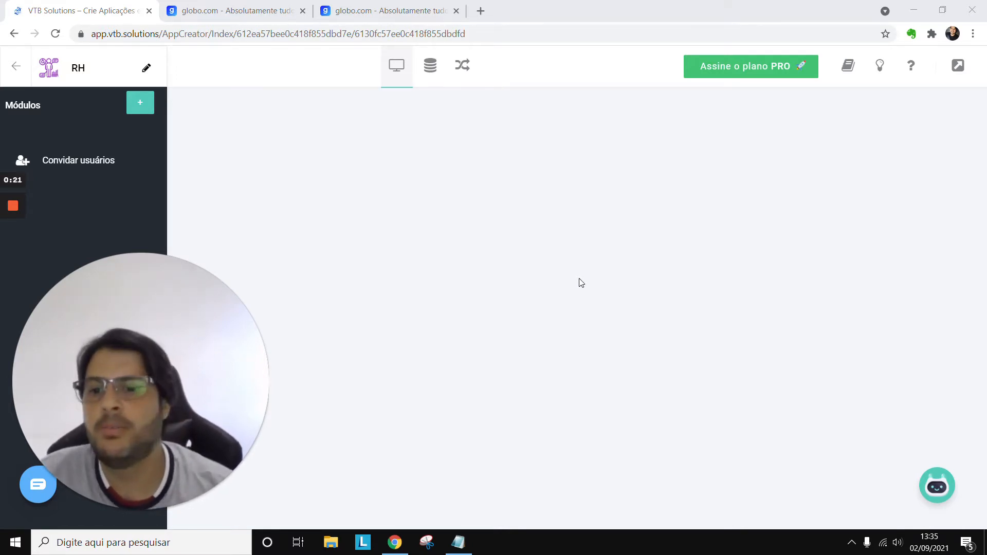
# Set the RH application's description to "Sistema pra gestão de RH." and save the update
pyautogui.click(118, 510)
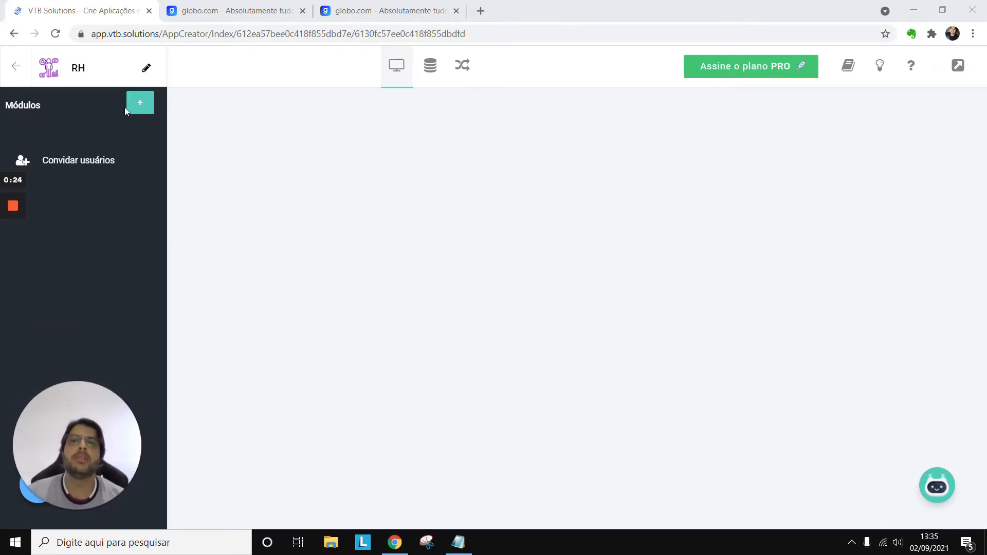
pyautogui.click(146, 70)
pyautogui.click(463, 226)
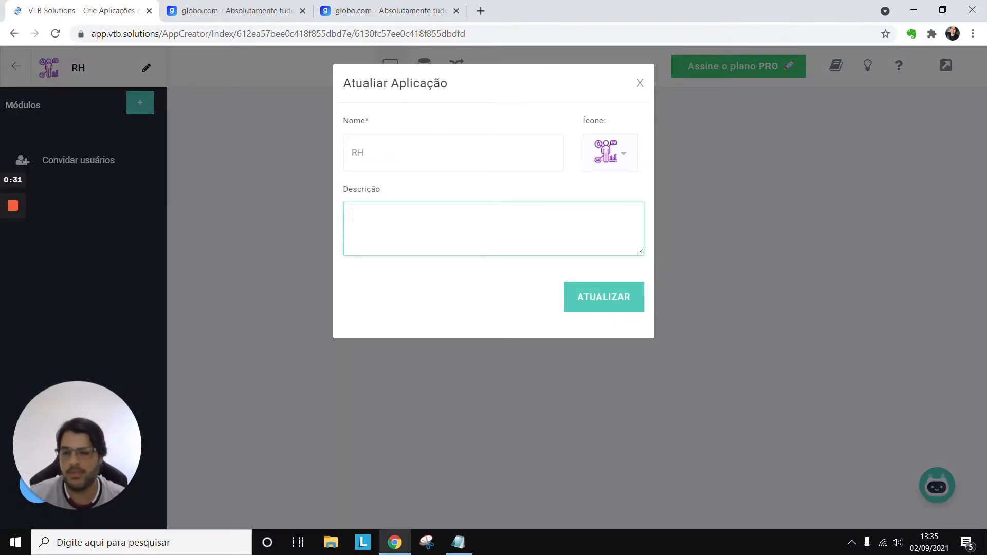
pyautogui.write('Sistema pra gestão de RH.')
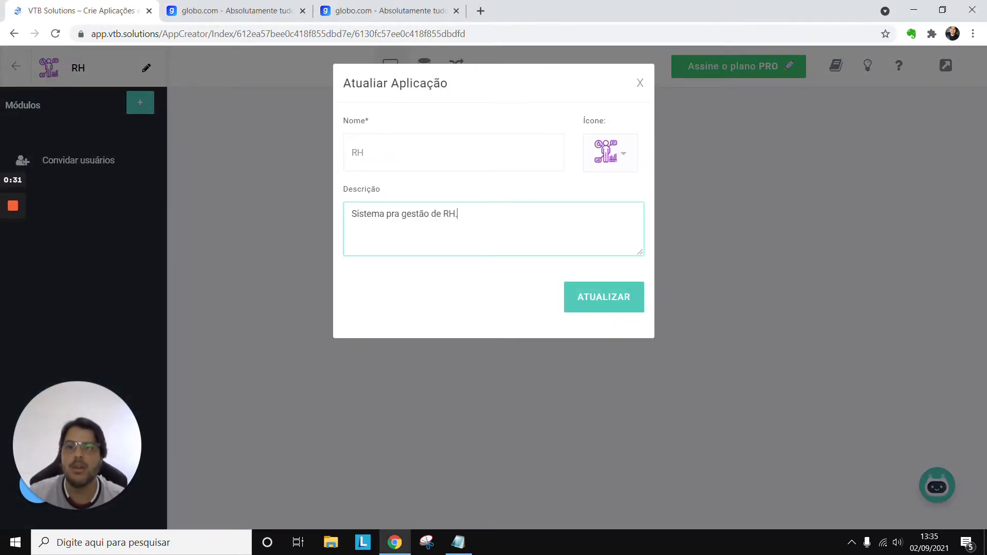
pyautogui.click(598, 298)
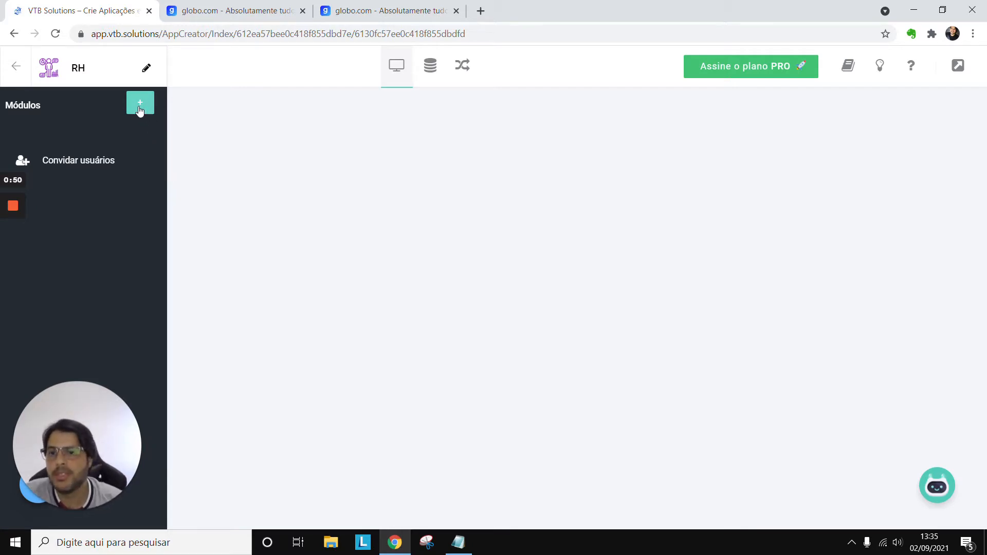
# Import the RH module templates Seleção, Admissão and Demissão together with their related modules
pyautogui.click(139, 110)
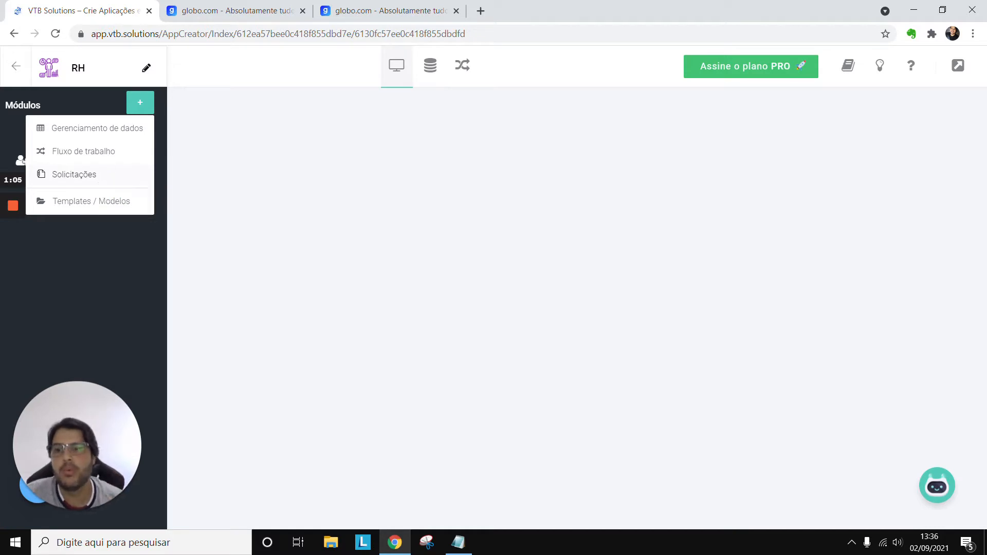
pyautogui.click(123, 205)
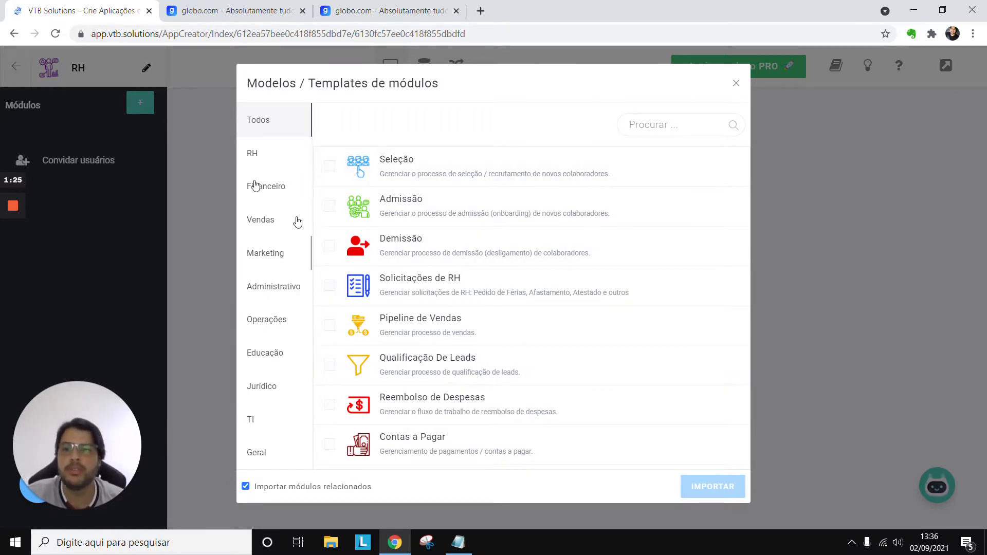
pyautogui.click(265, 163)
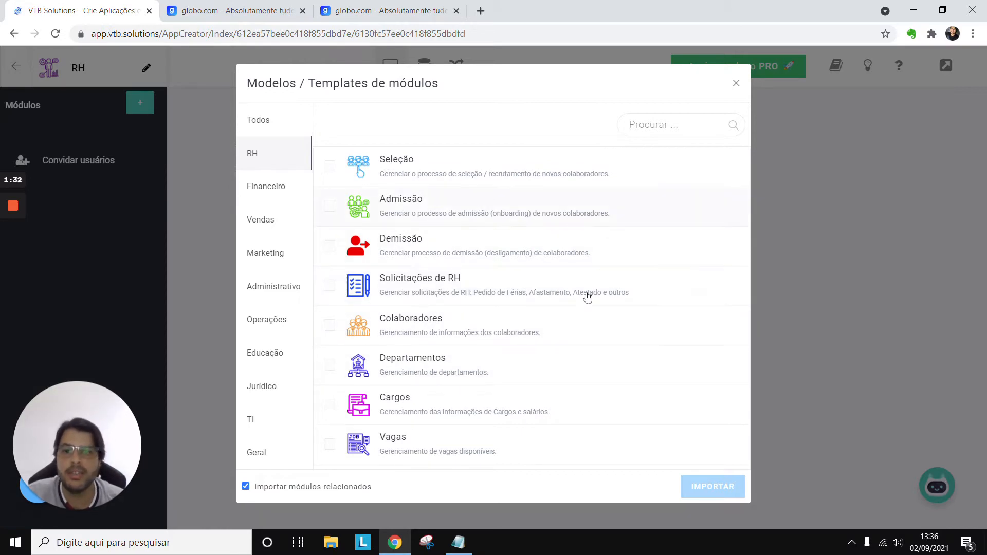
pyautogui.click(576, 184)
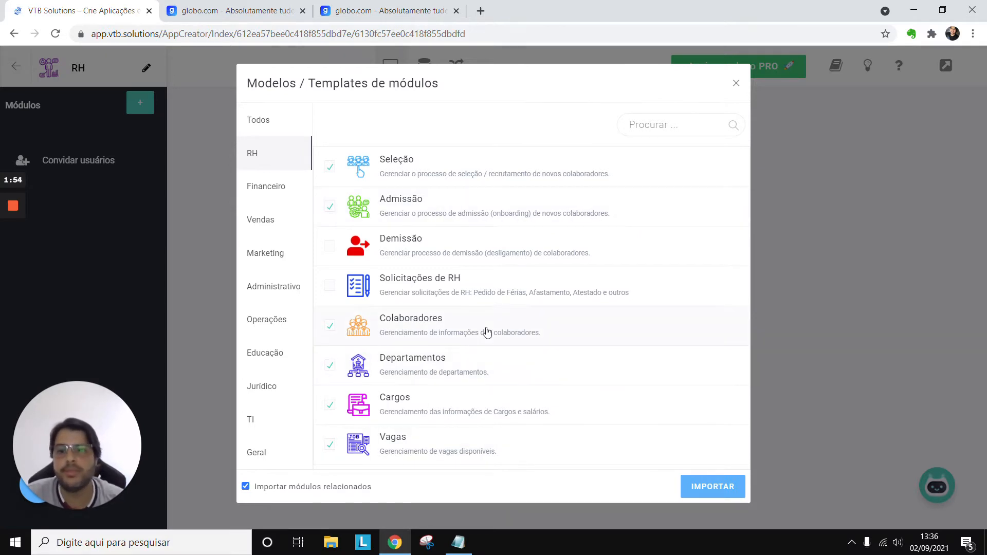
pyautogui.click(474, 249)
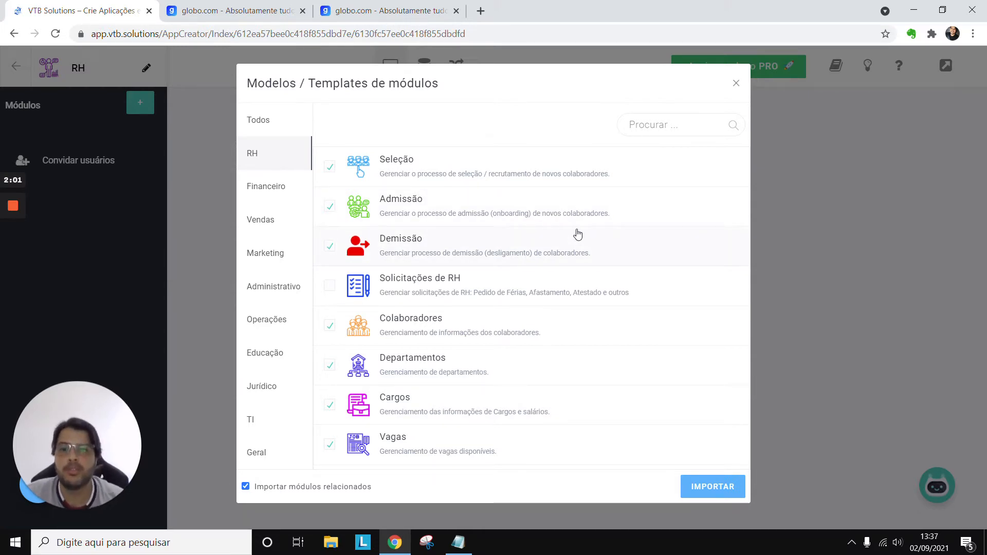
pyautogui.click(722, 489)
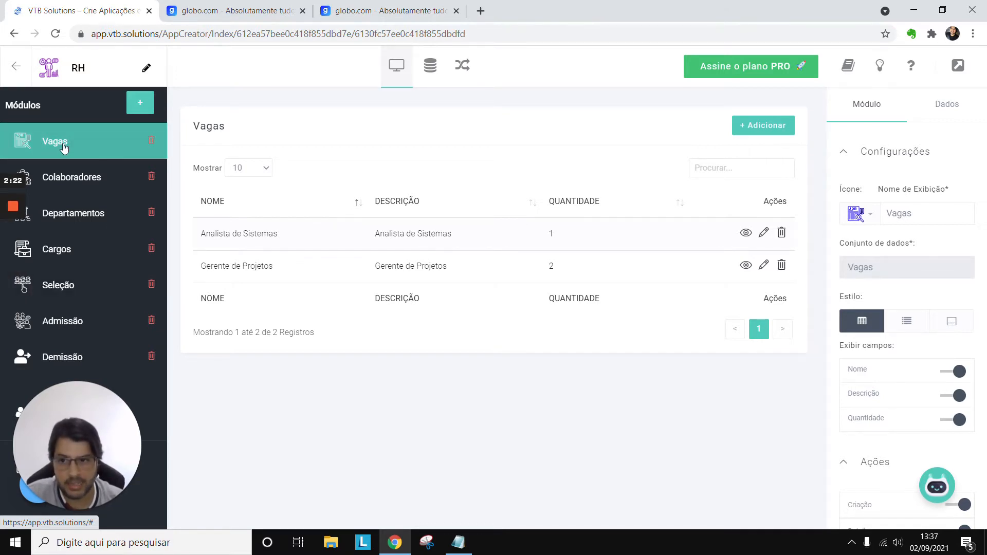
# Look through the imported Colaboradores and Departamentos modules, ending on Colaboradores
pyautogui.click(68, 180)
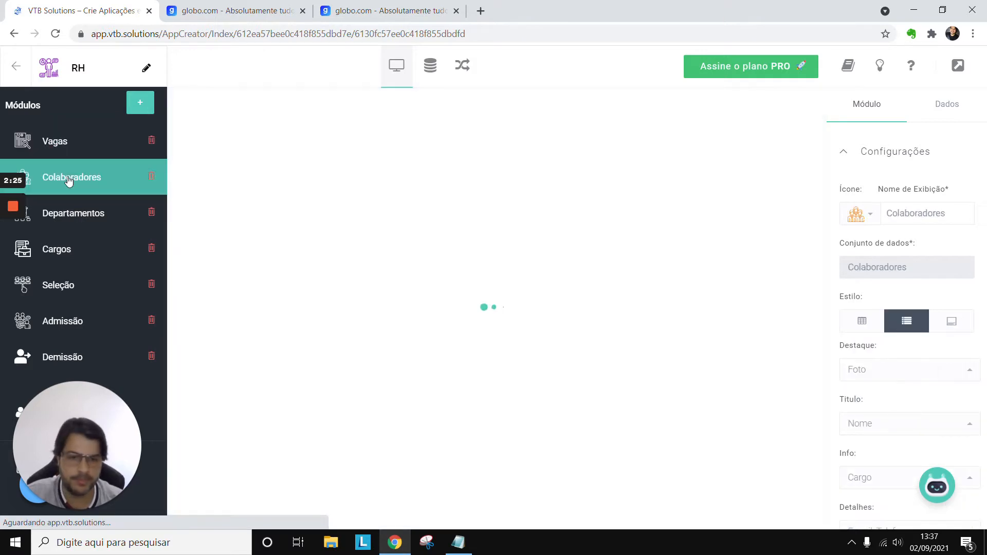
pyautogui.click(72, 224)
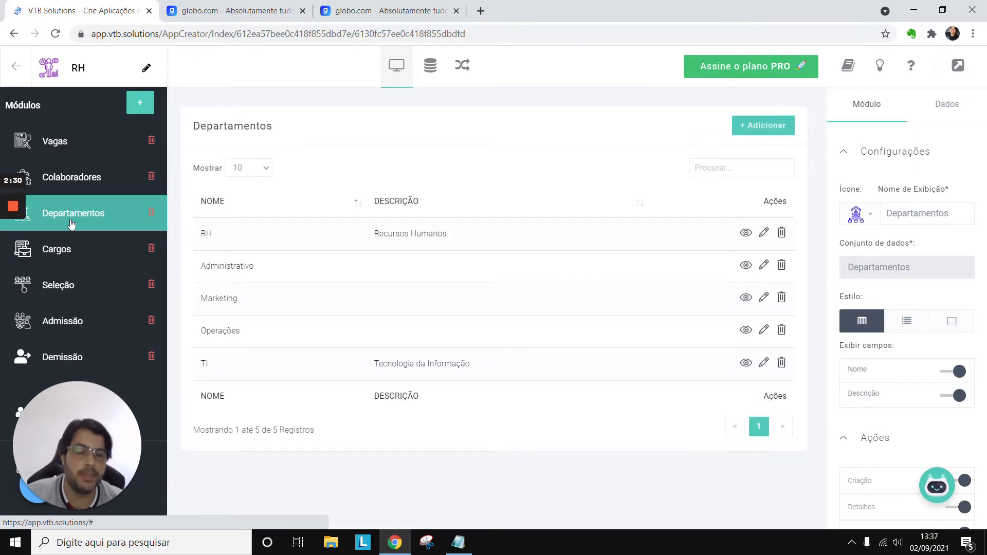
pyautogui.click(93, 181)
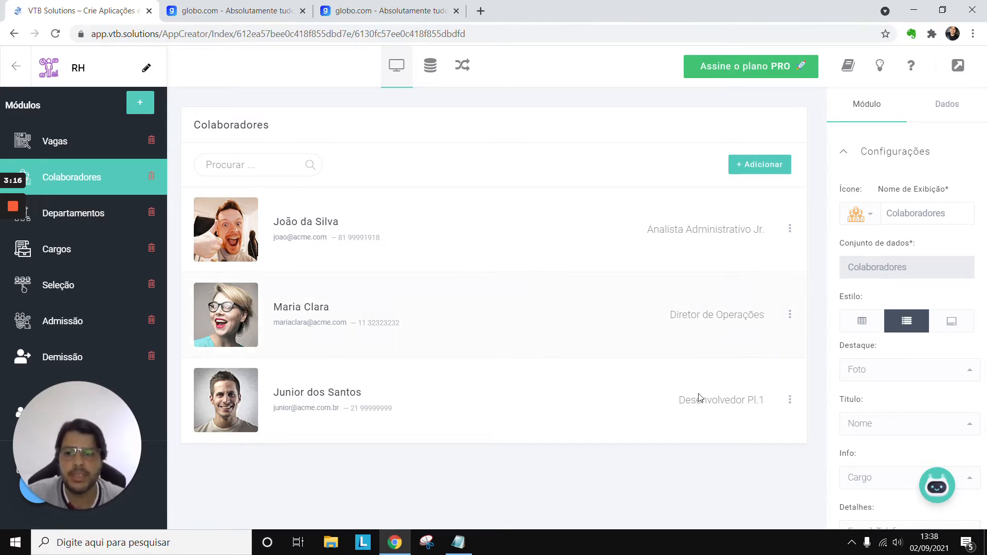
# Switch the Colaboradores module's display style to table and look over its columns
pyautogui.scroll(-2, 924, 250)
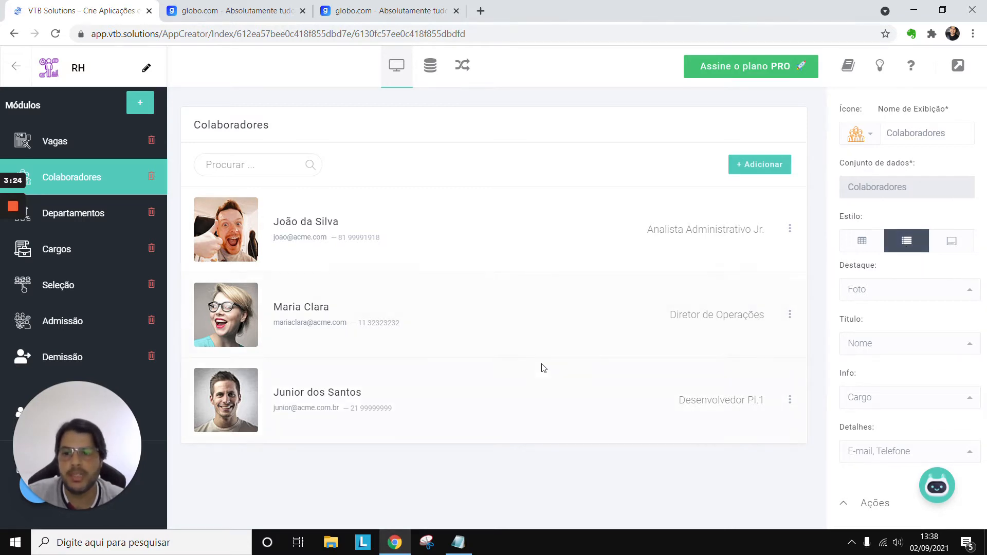
pyautogui.click(860, 245)
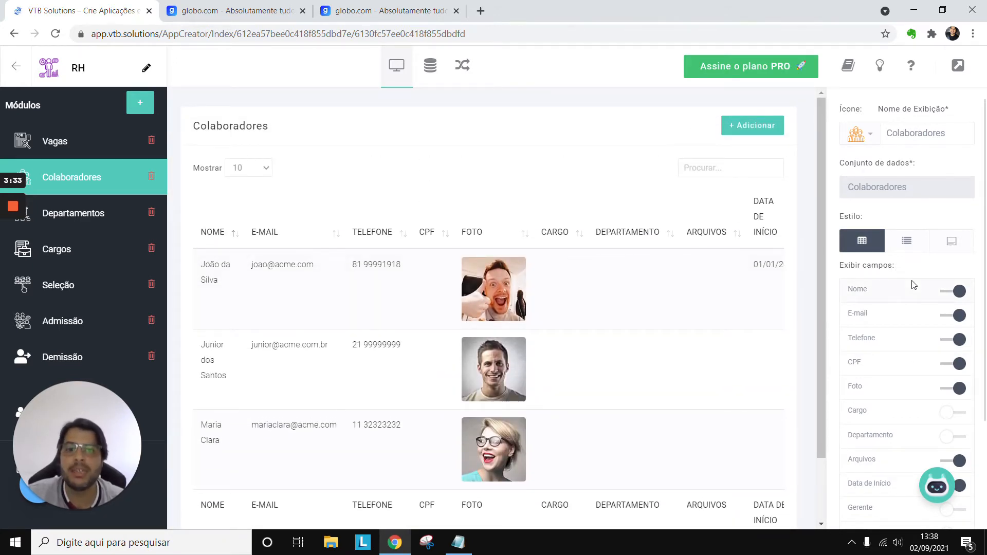
pyautogui.scroll(-2, 913, 285)
pyautogui.scroll(2, 898, 290)
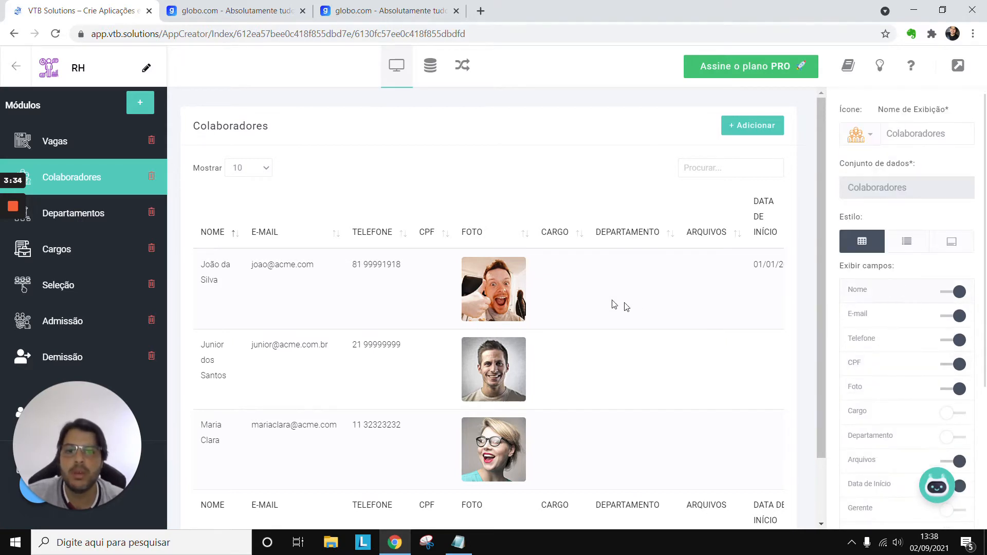
pyautogui.scroll(-1, 618, 298)
pyautogui.scroll(1, 591, 303)
pyautogui.scroll(-1, 537, 350)
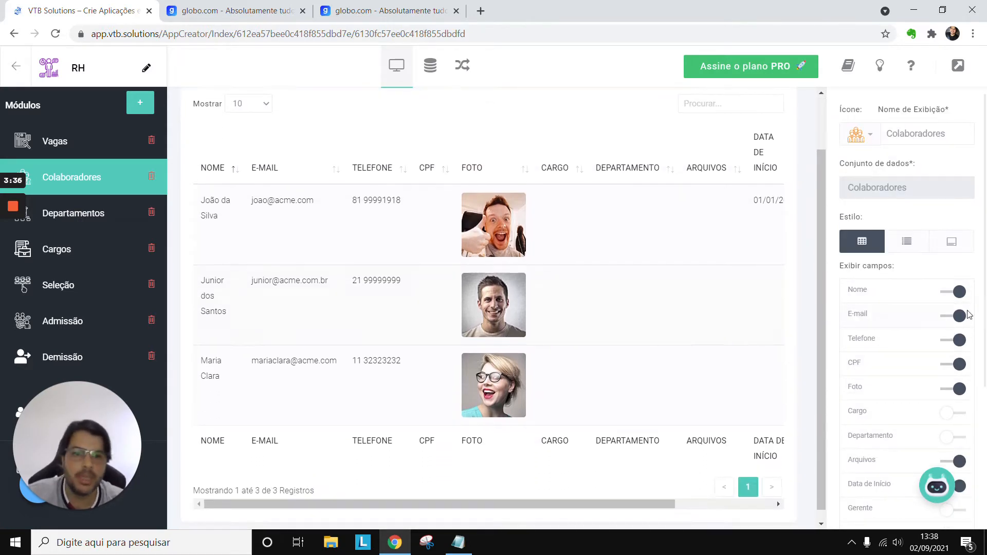
# Hide the E-mail, Telefone and CPF fields in the Colaboradores table
pyautogui.click(957, 324)
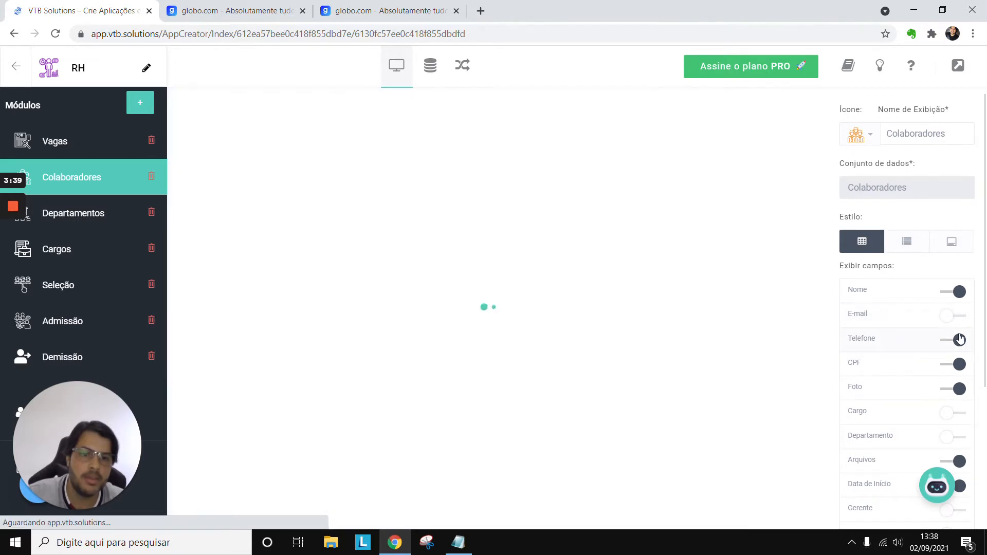
pyautogui.click(956, 340)
pyautogui.click(959, 363)
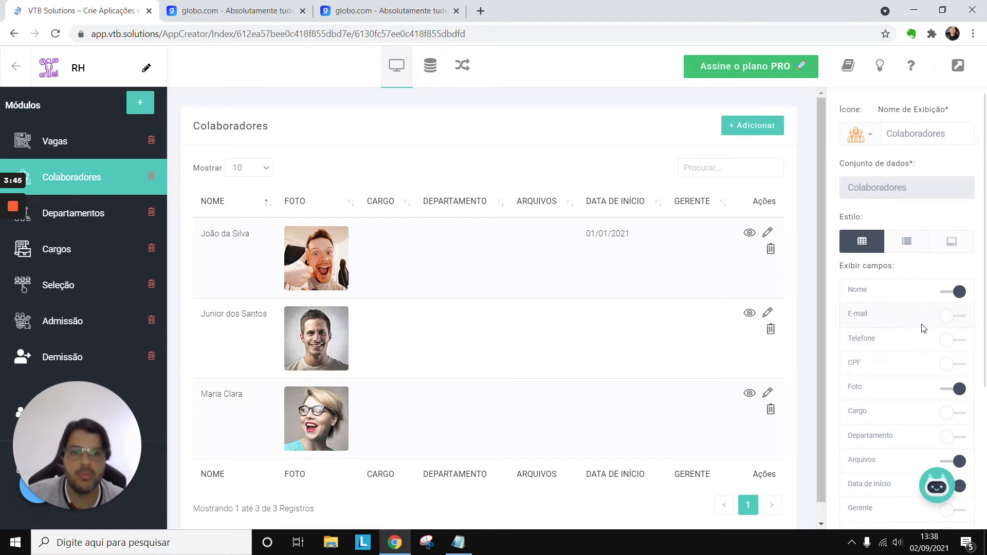
# Return the Colaboradores module to the list style and review its highlight, title, info and detail fields
pyautogui.click(910, 246)
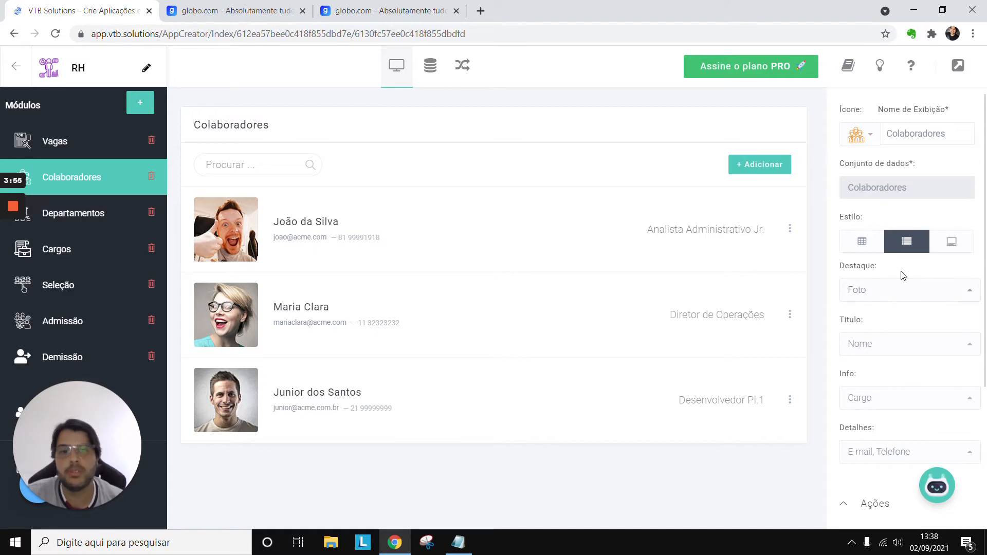
pyautogui.scroll(-2, 916, 272)
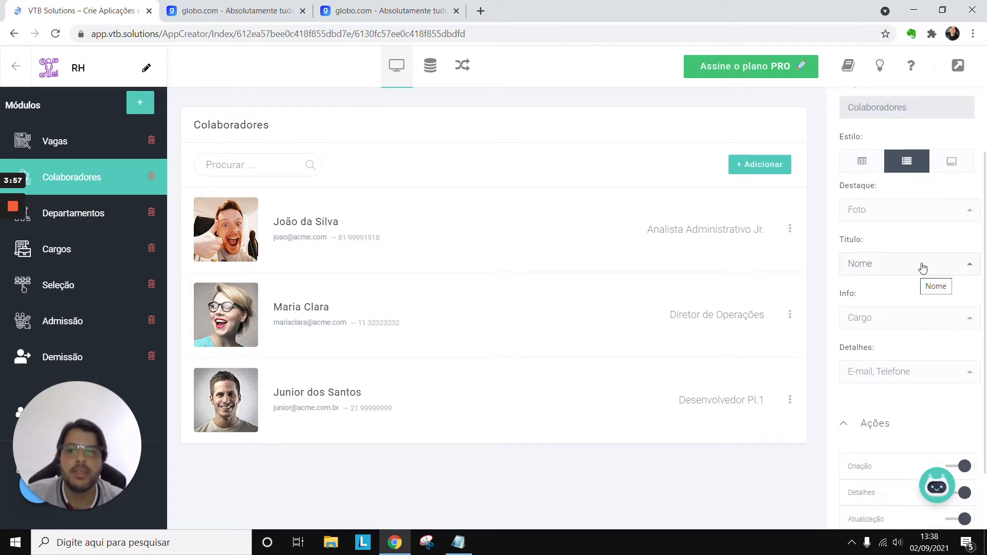
pyautogui.scroll(4, 899, 390)
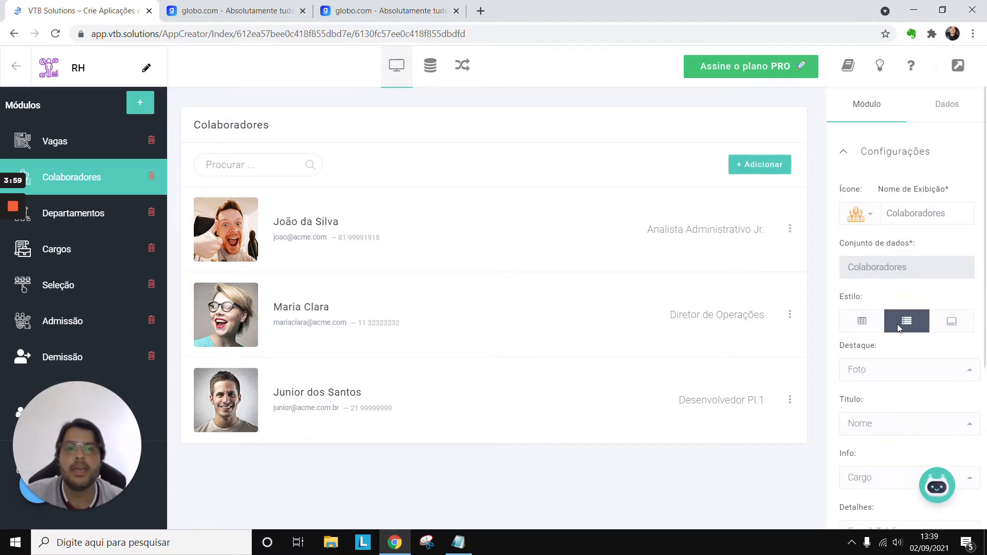
# Disable the Criação, Atualização and Exclusão actions for Colaboradores and check the first record's available options
pyautogui.scroll(-6, 898, 355)
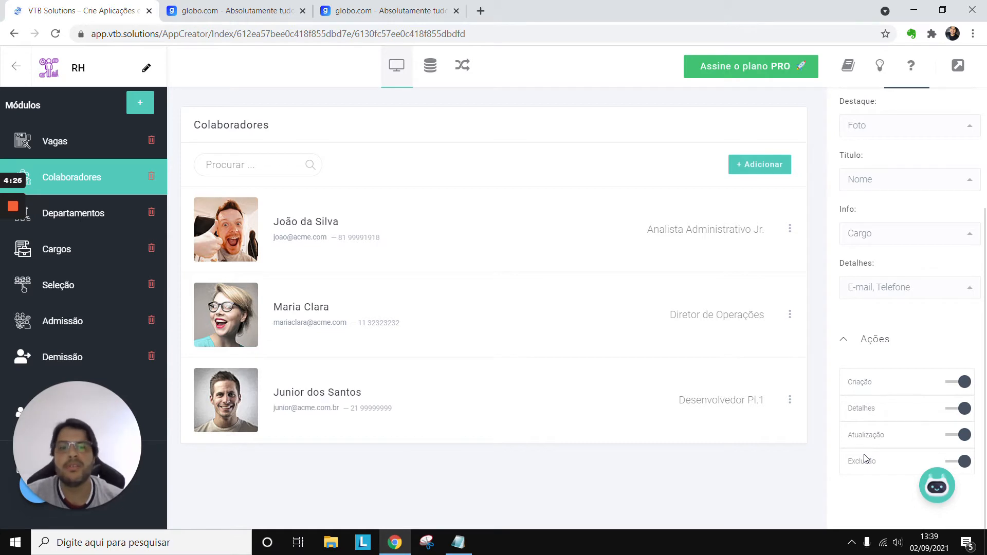
pyautogui.click(964, 383)
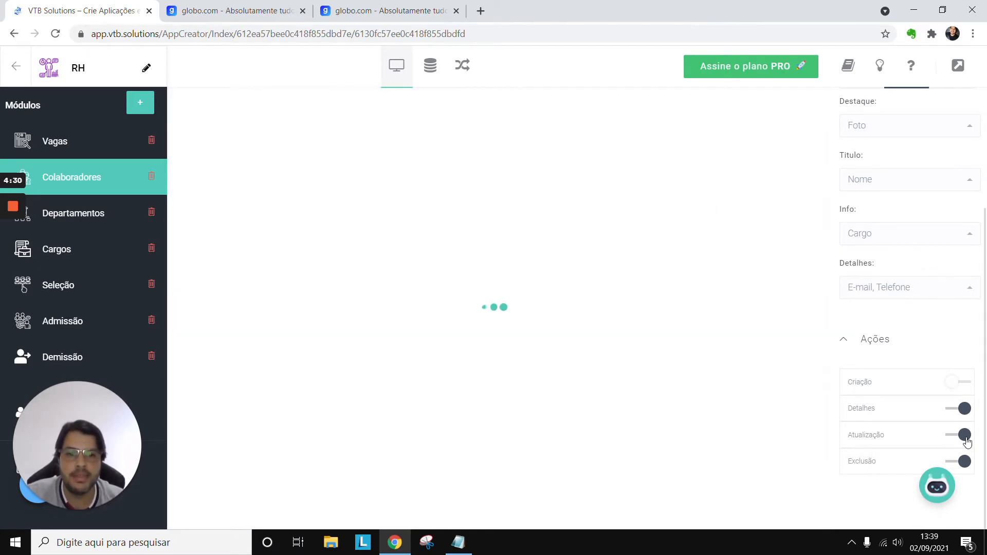
pyautogui.click(963, 435)
pyautogui.click(965, 462)
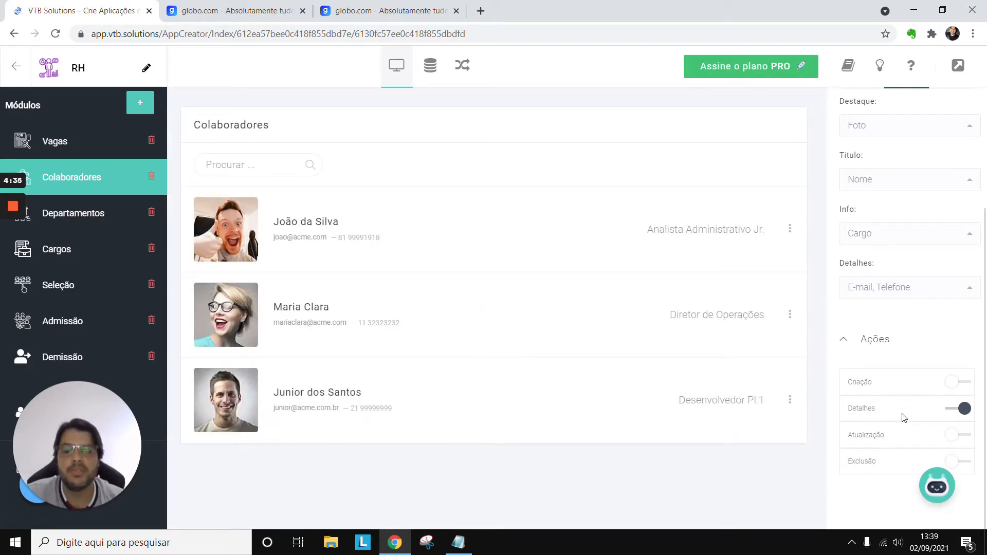
pyautogui.click(792, 236)
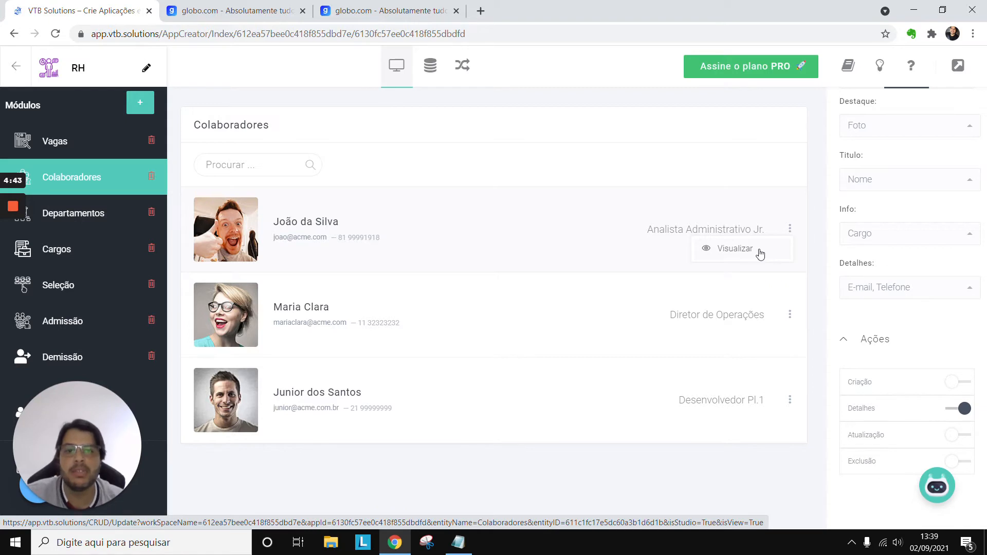
# Toggle the Criação action for Colaboradores, leaving it enabled, and check the first record's options
pyautogui.click(959, 383)
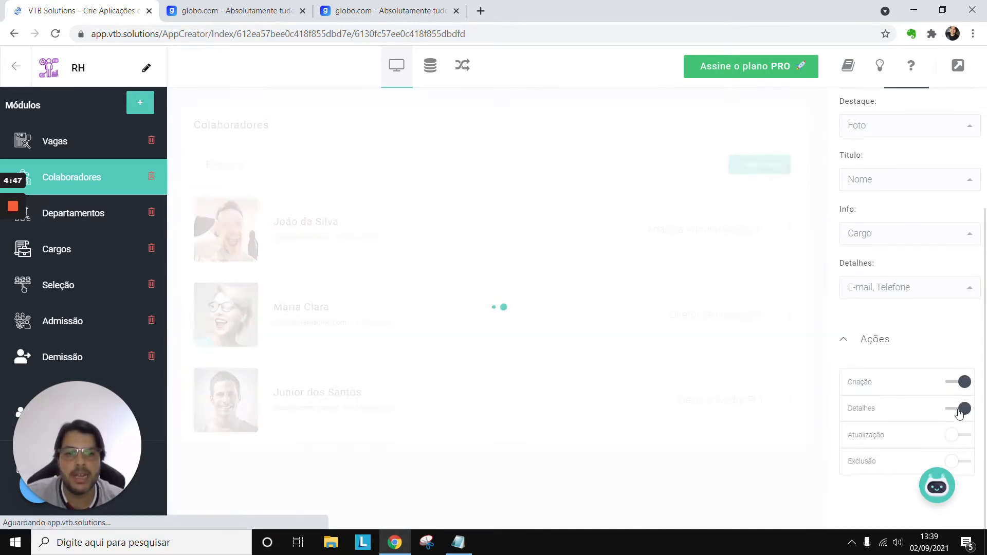
pyautogui.click(789, 229)
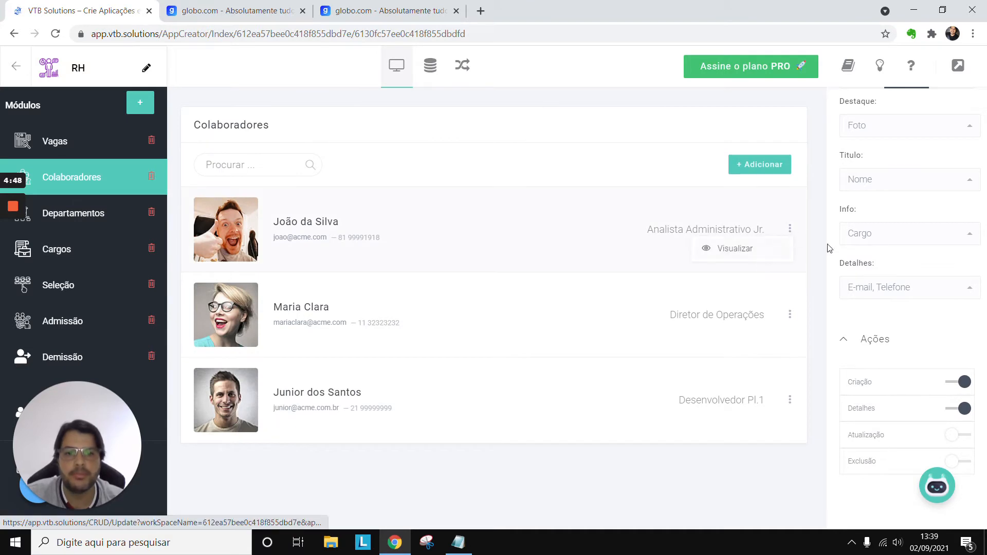
pyautogui.click(789, 229)
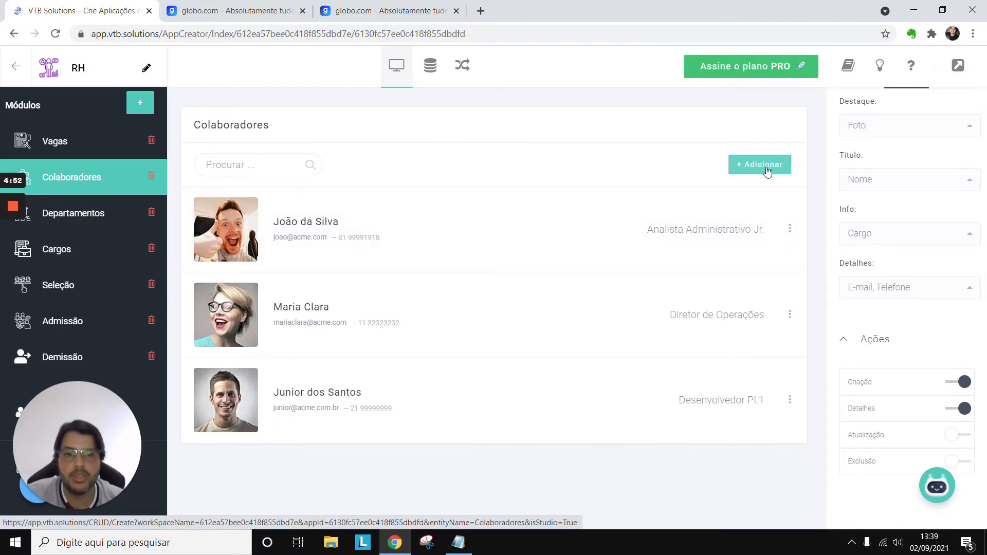
pyautogui.click(959, 384)
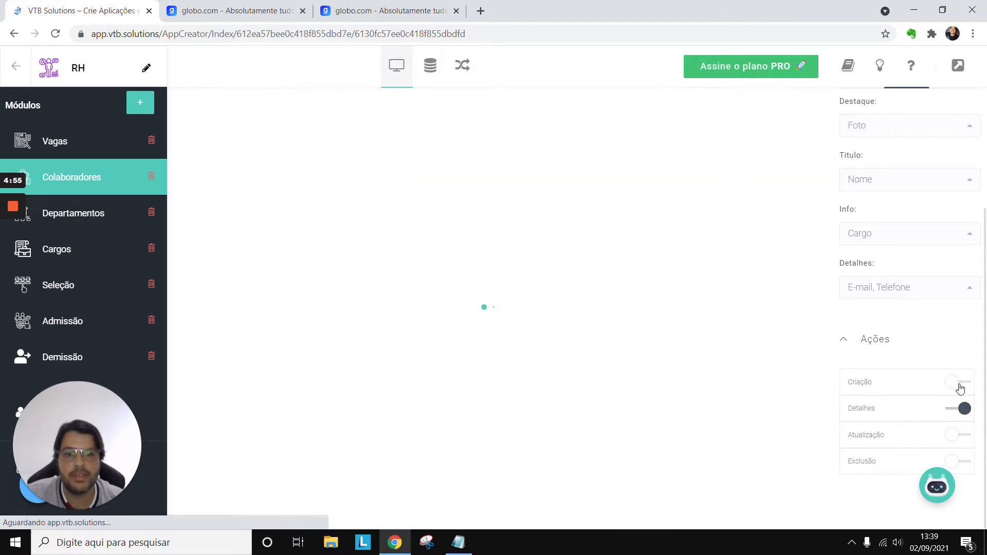
pyautogui.click(960, 386)
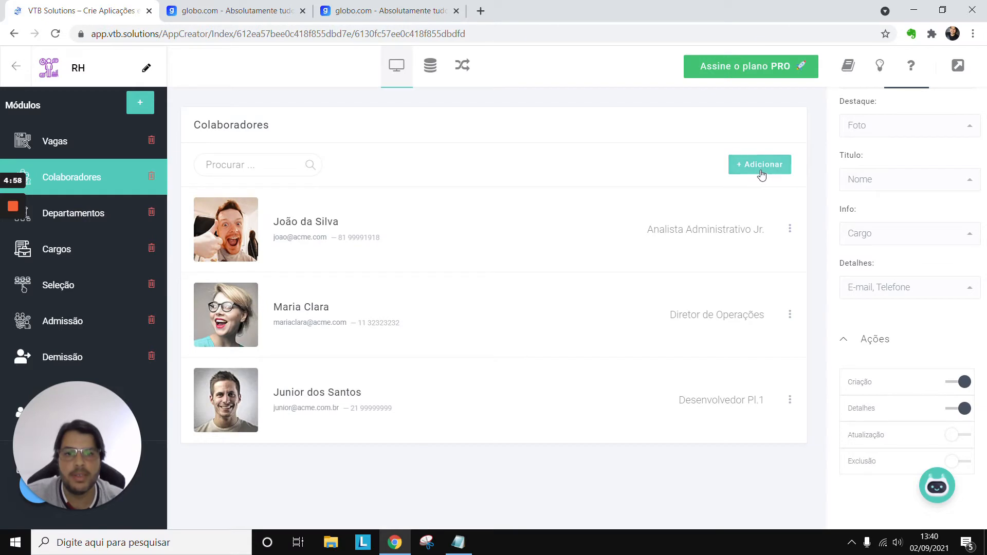
# Re-enable the Atualização and Exclusão actions for Colaboradores and check the first record's options
pyautogui.click(958, 436)
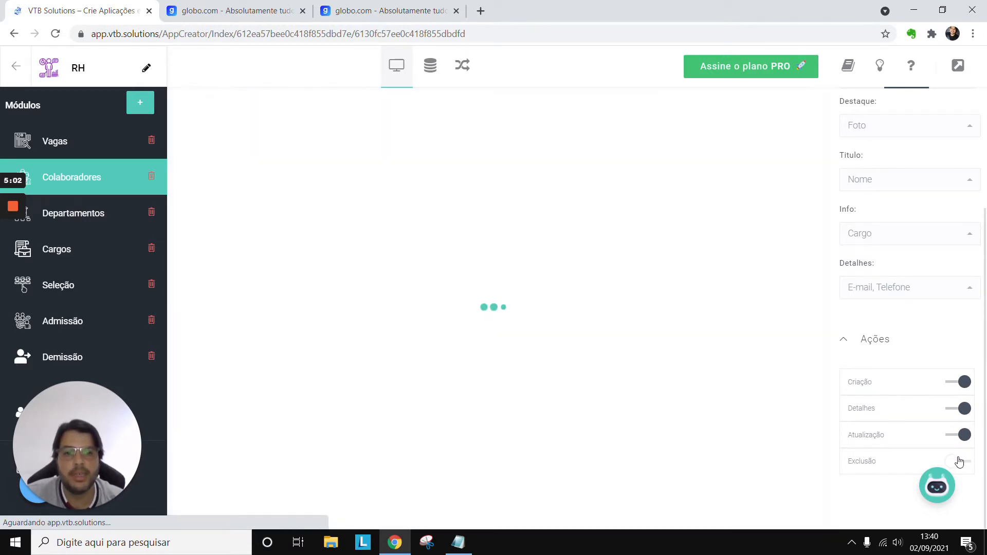
pyautogui.click(958, 463)
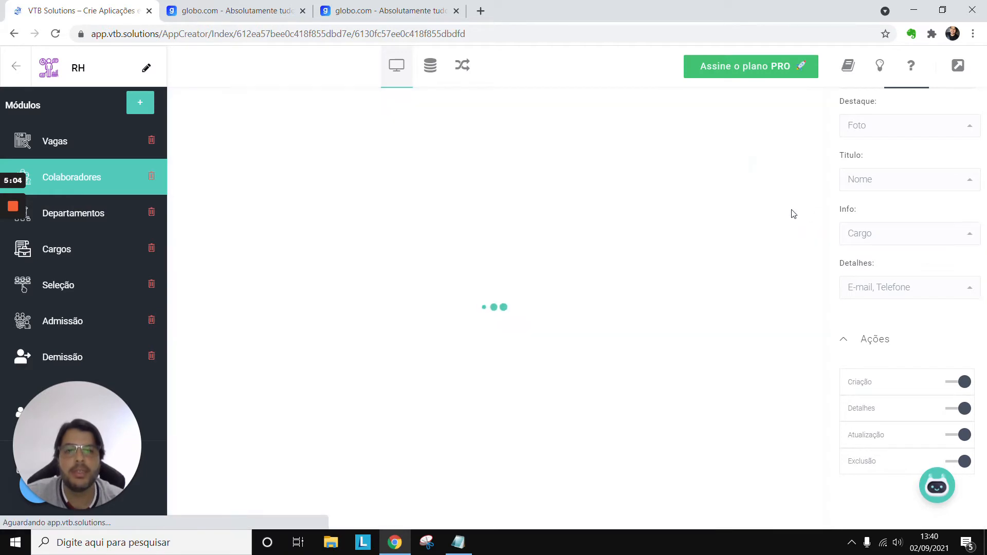
pyautogui.click(791, 232)
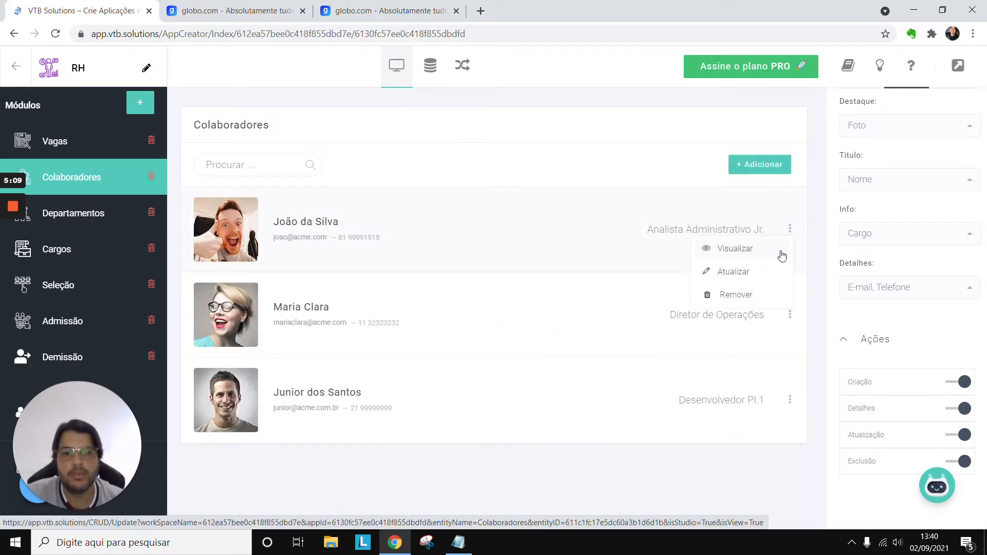
pyautogui.click(826, 226)
pyautogui.scroll(5, 841, 242)
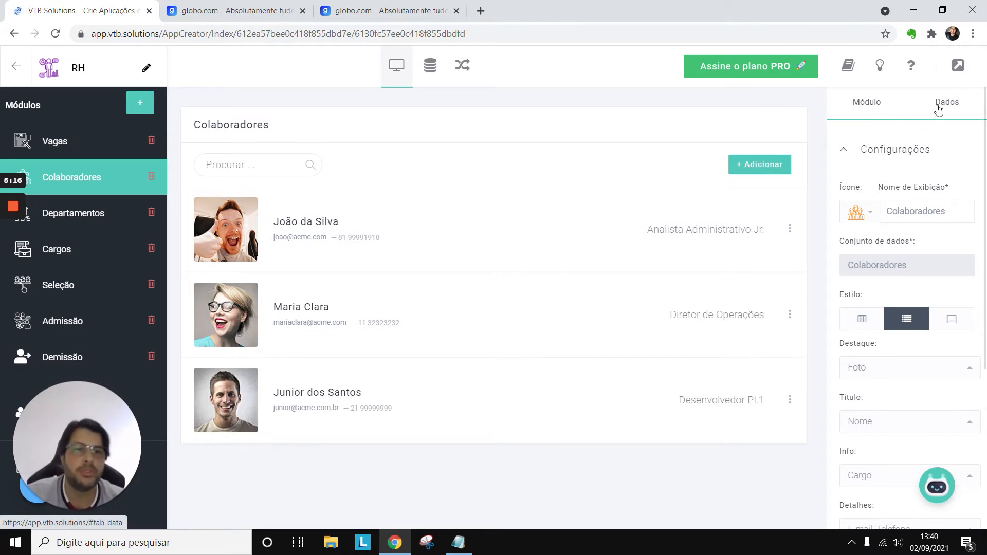
# Review the fields and relationships defined in the Colaboradores module's data
pyautogui.click(938, 110)
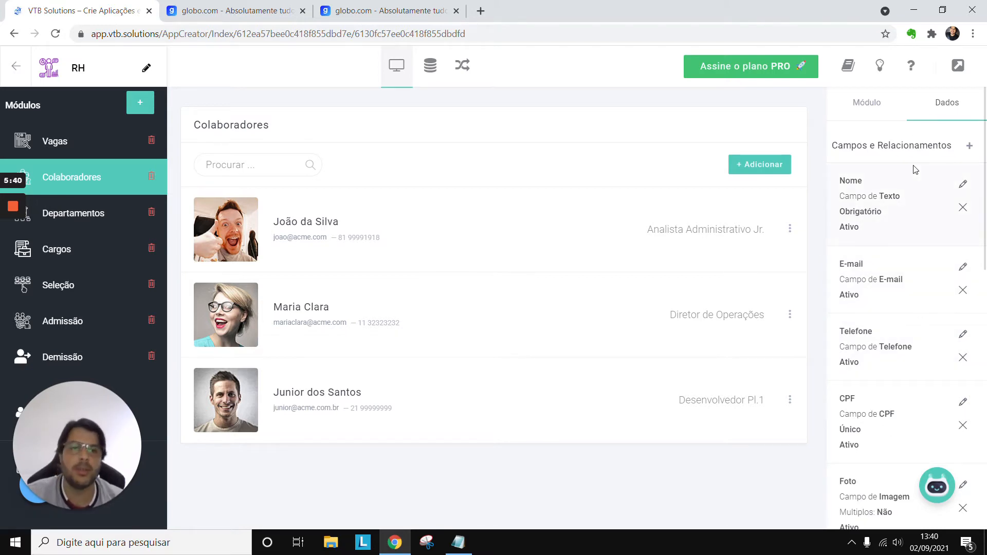
pyautogui.scroll(-10, 905, 178)
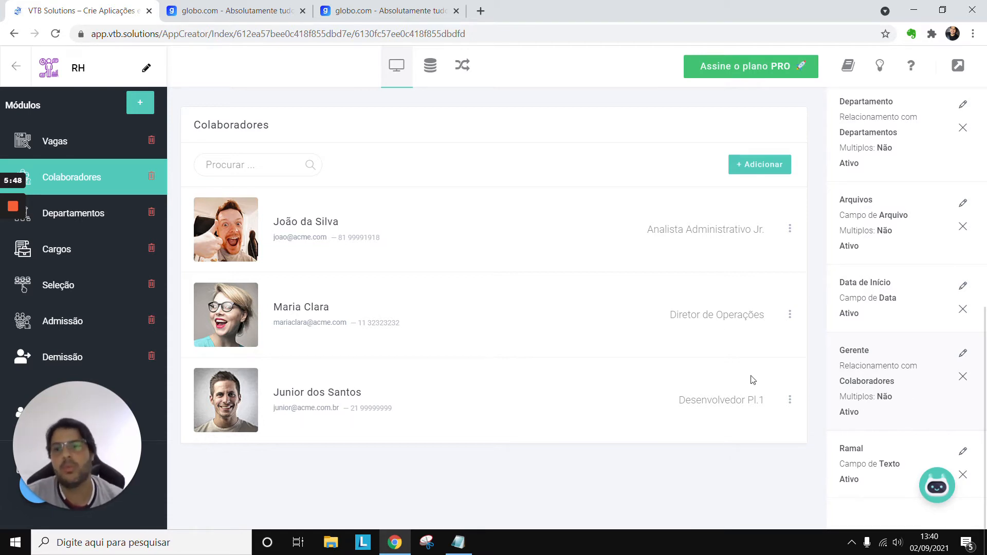
pyautogui.scroll(2, 905, 365)
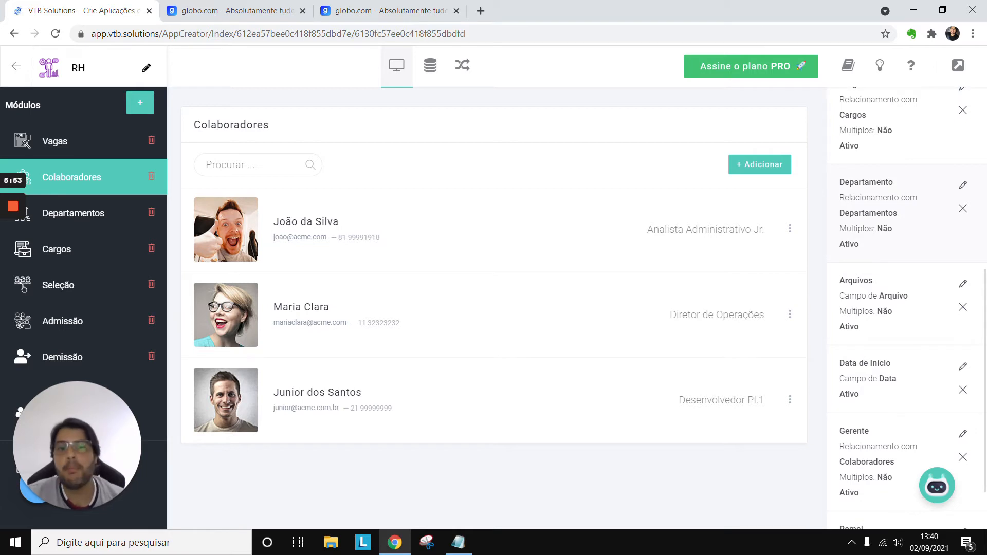
pyautogui.scroll(2, 868, 232)
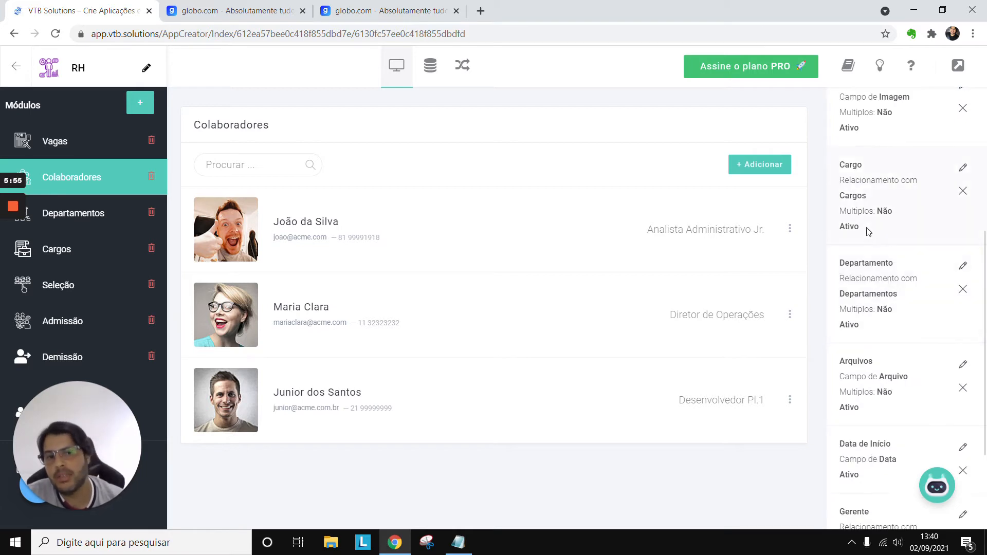
pyautogui.scroll(-2, 857, 269)
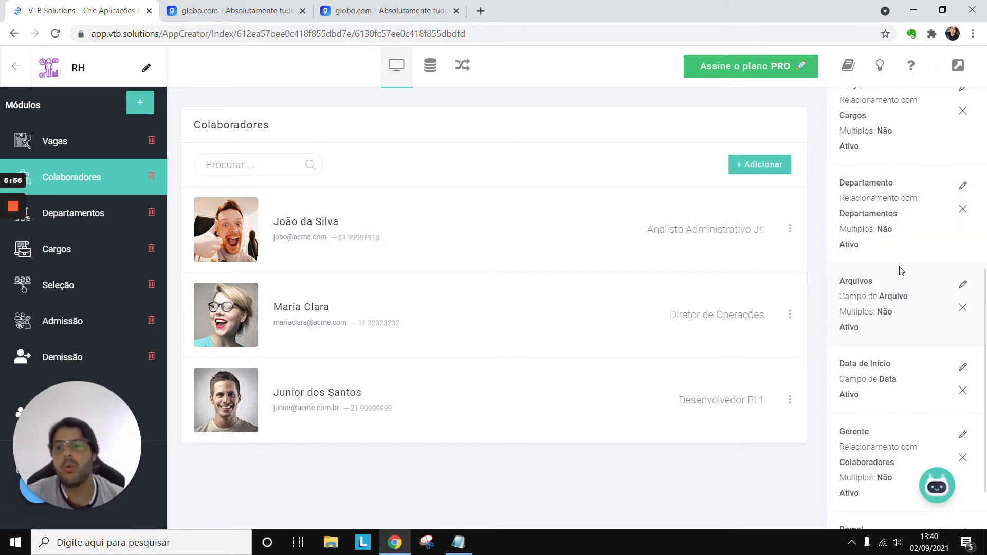
pyautogui.scroll(10, 901, 271)
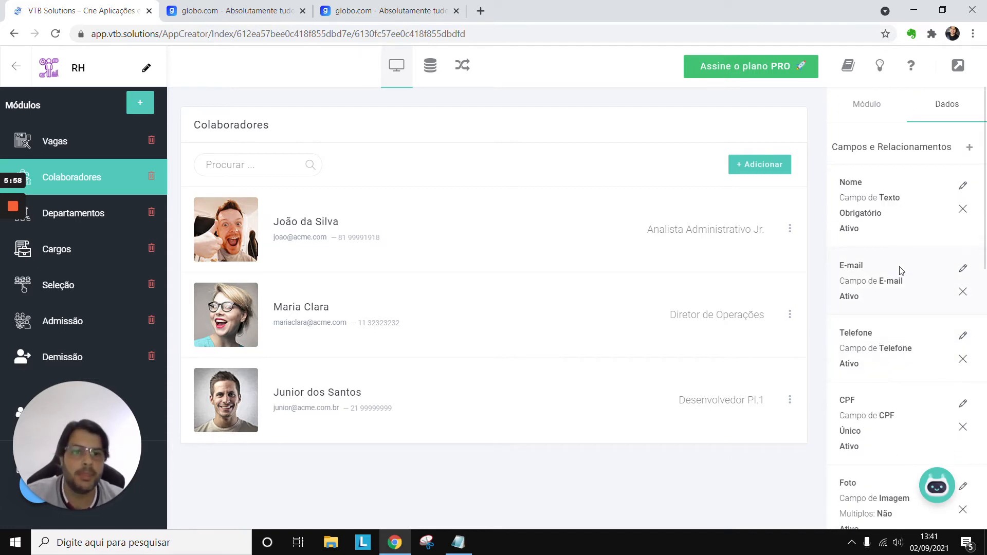
# Add a required field named Matricula of type Número inteiro to the Colaboradores data
pyautogui.click(971, 149)
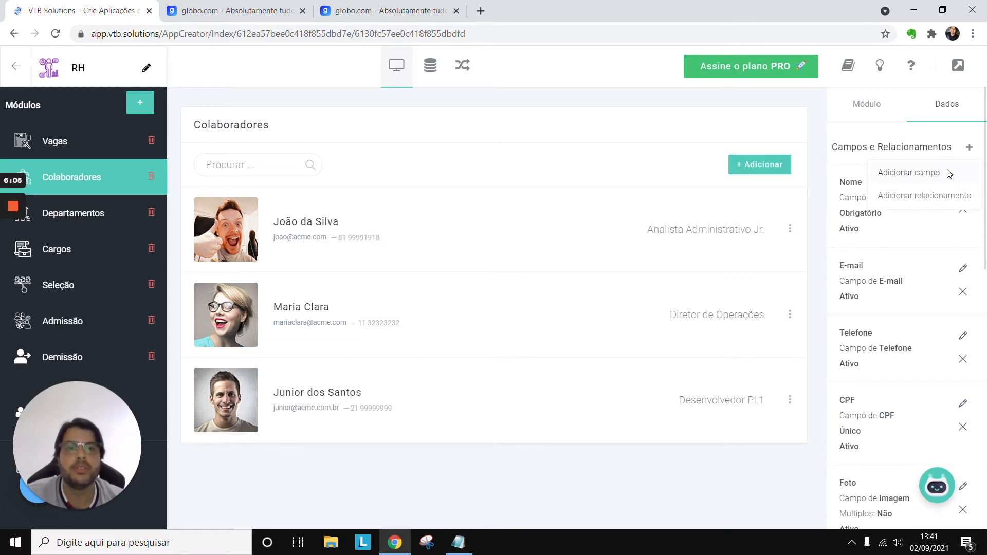
pyautogui.click(948, 173)
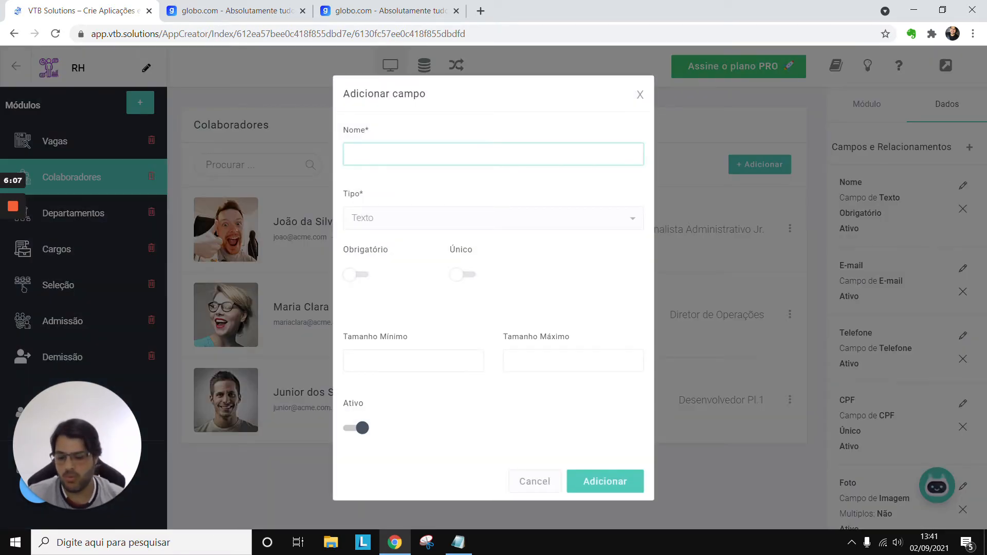
pyautogui.write('Matricula')
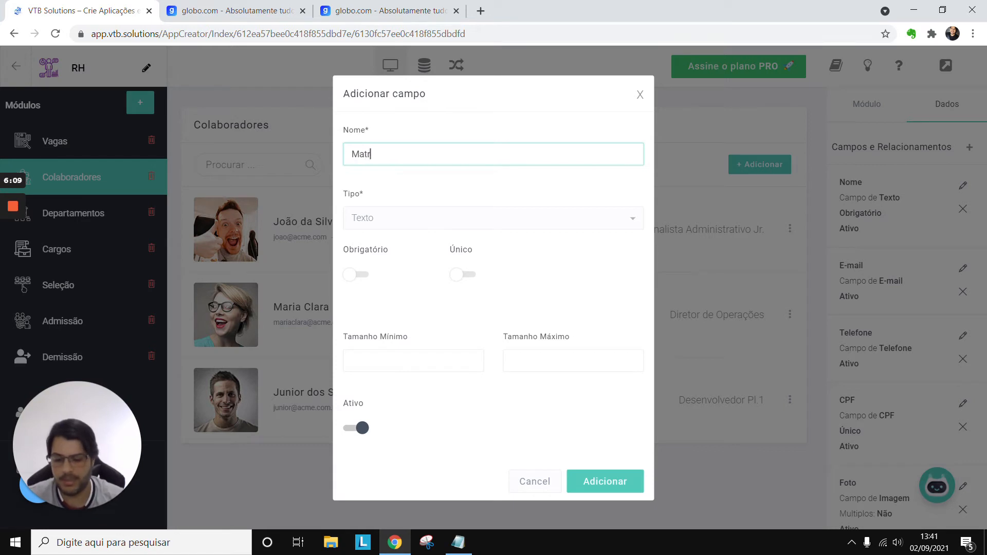
pyautogui.click(423, 224)
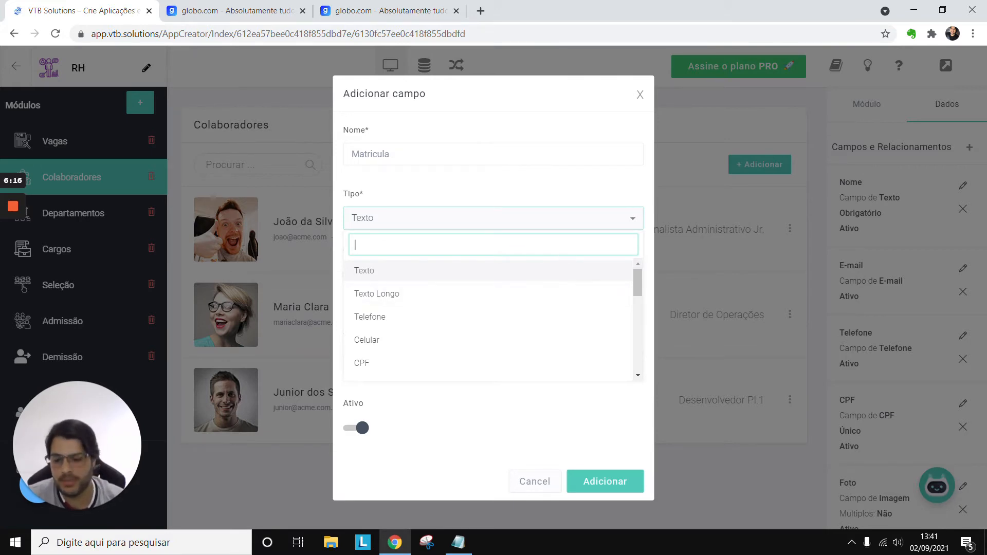
pyautogui.write('nú')
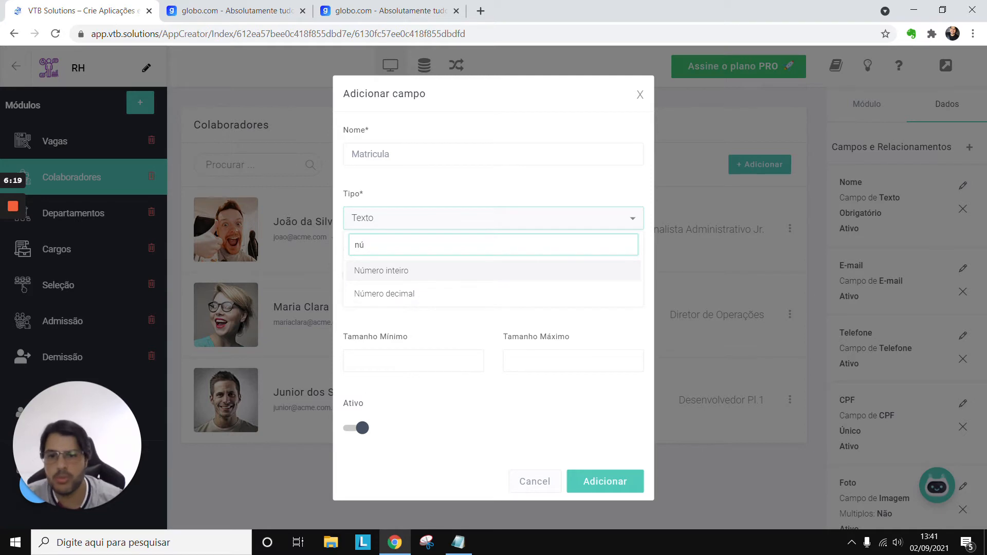
pyautogui.click(530, 267)
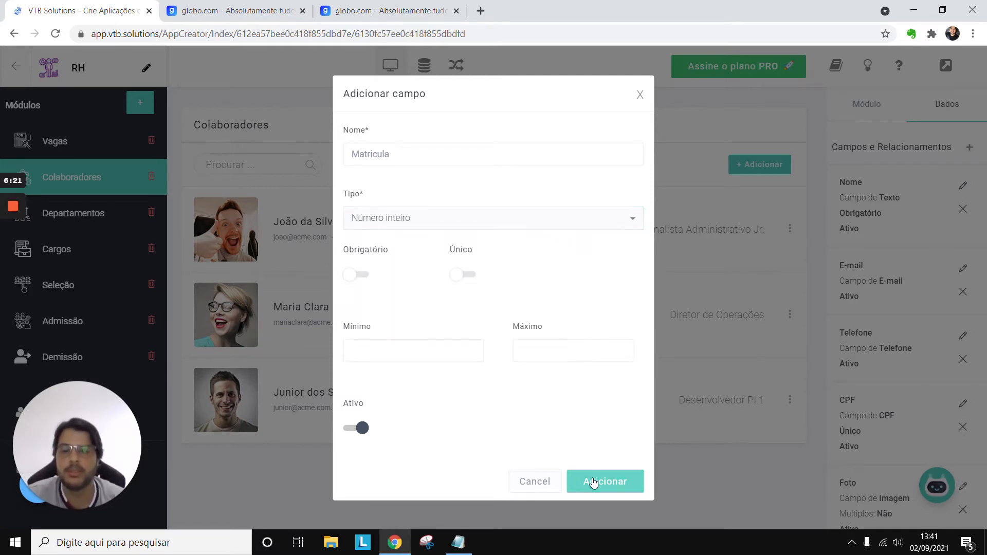
pyautogui.click(362, 276)
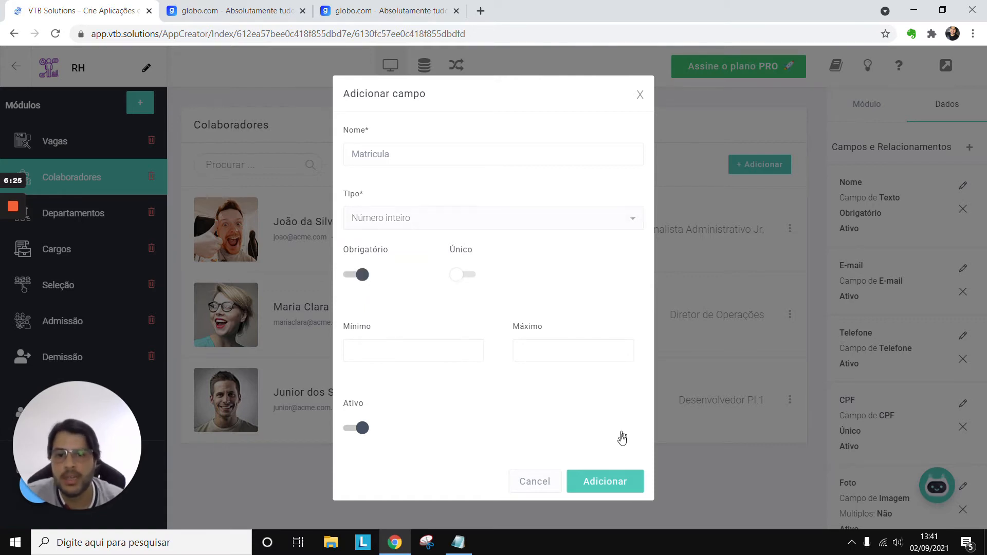
pyautogui.click(597, 480)
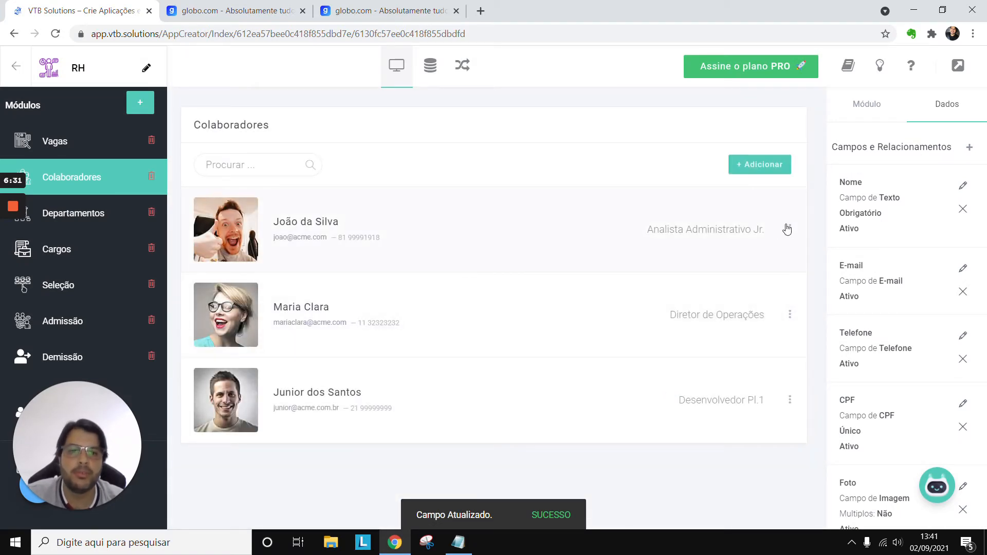
# Edit the first Colaboradores record, enter the employee's registration number in Matricula and save the update
pyautogui.click(790, 228)
pyautogui.click(750, 273)
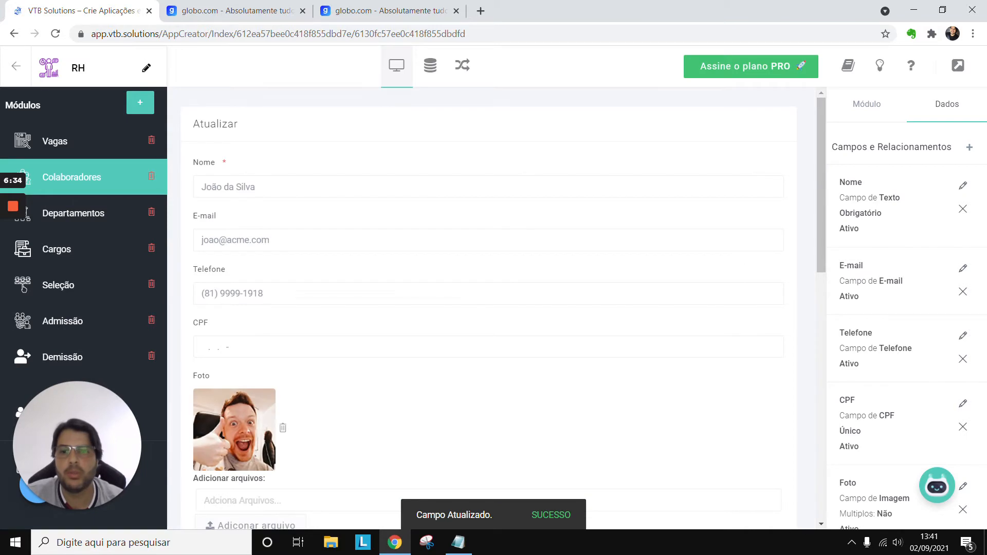
pyautogui.scroll(-7, 740, 252)
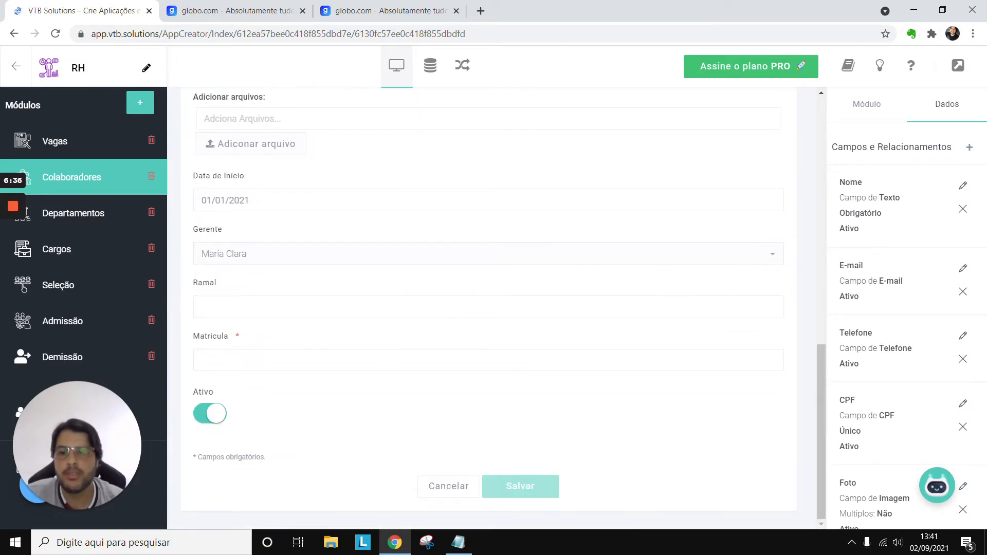
pyautogui.click(257, 360)
pyautogui.write('212121')
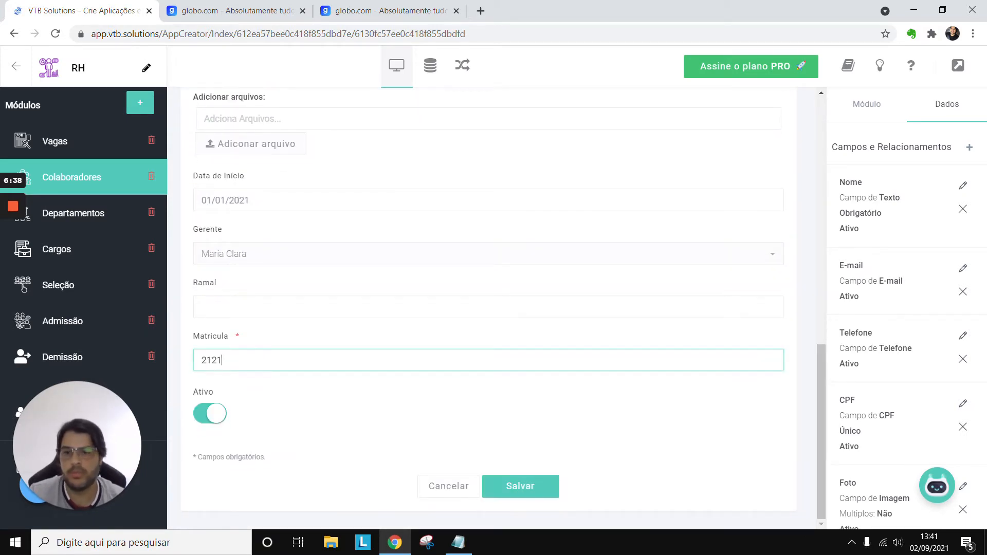
pyautogui.click(509, 486)
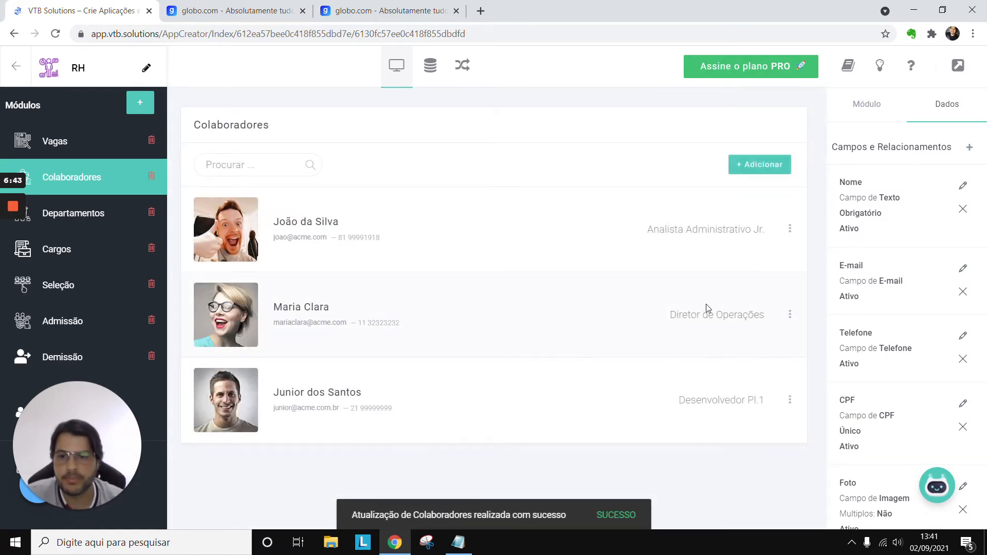
# Add Matricula to the Detalhes fields shown in the Colaboradores list, alongside E-mail and Telefone
pyautogui.click(864, 119)
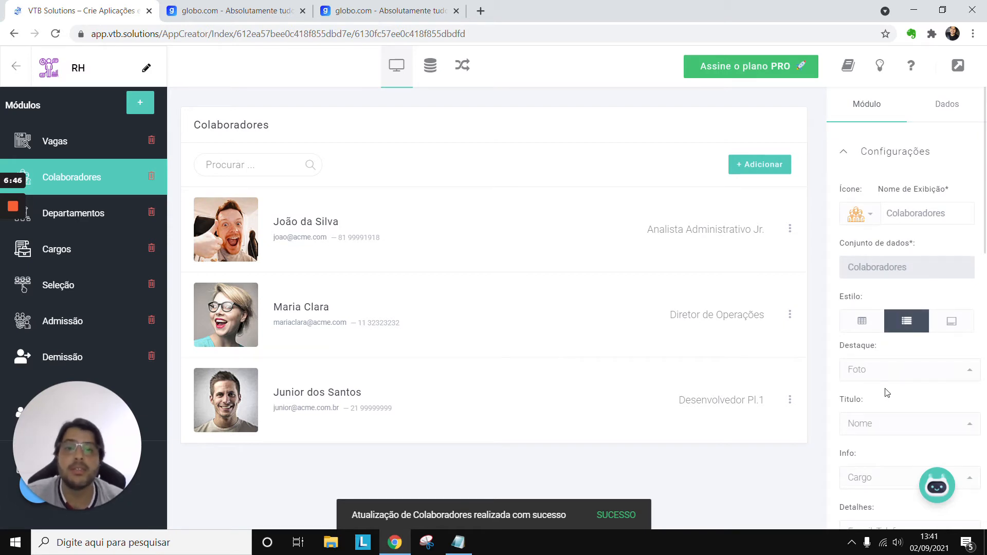
pyautogui.scroll(-2, 884, 397)
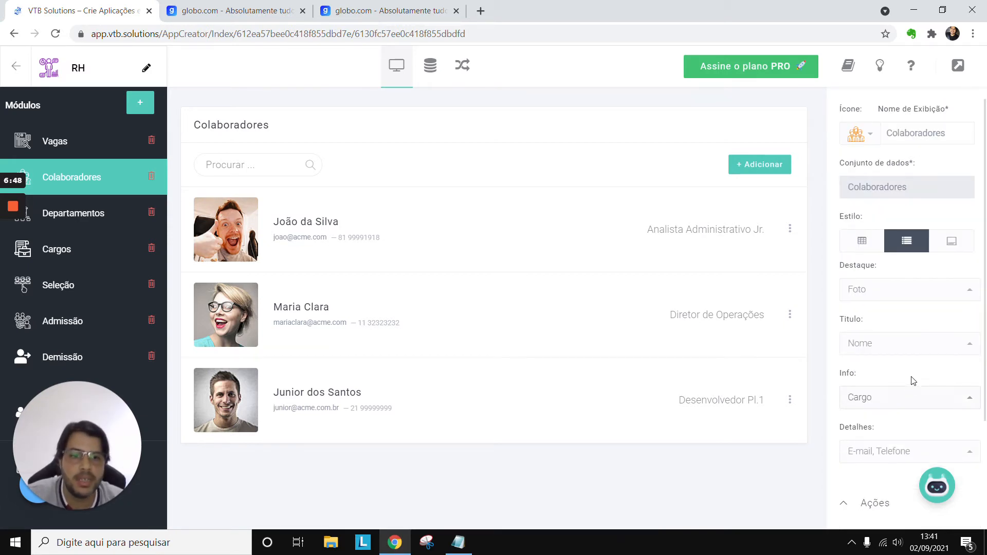
pyautogui.scroll(-2, 920, 411)
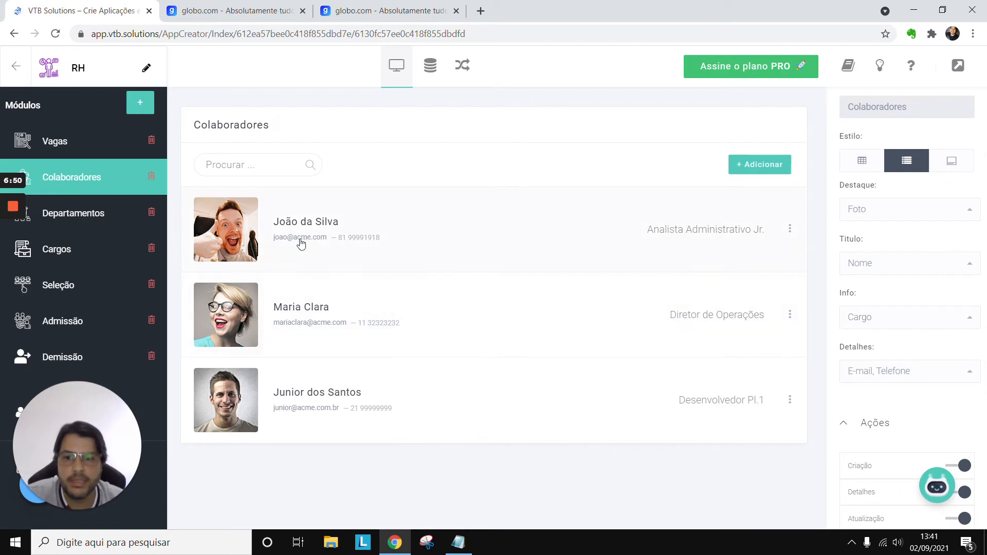
pyautogui.click(896, 372)
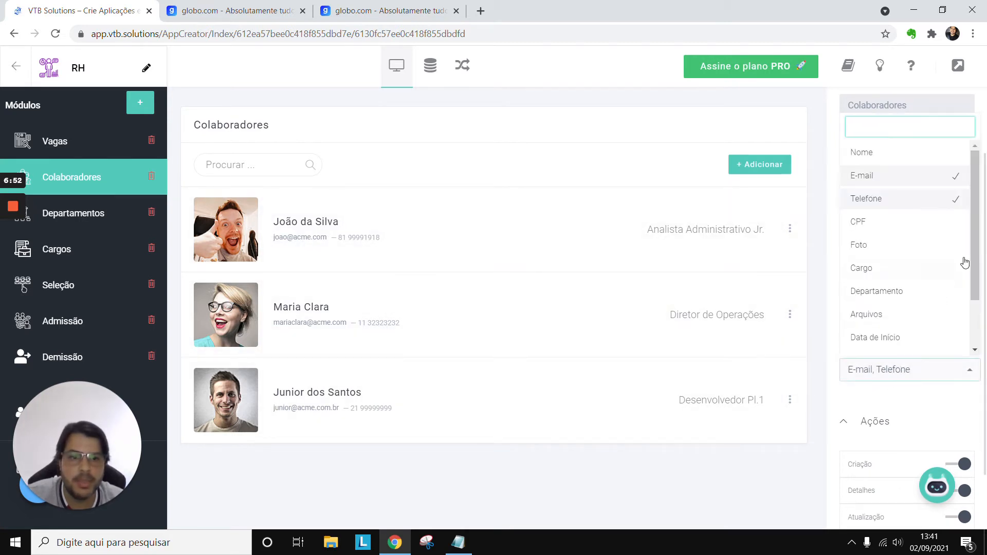
pyautogui.moveTo(974, 250); pyautogui.dragTo(974, 294)
pyautogui.click(893, 343)
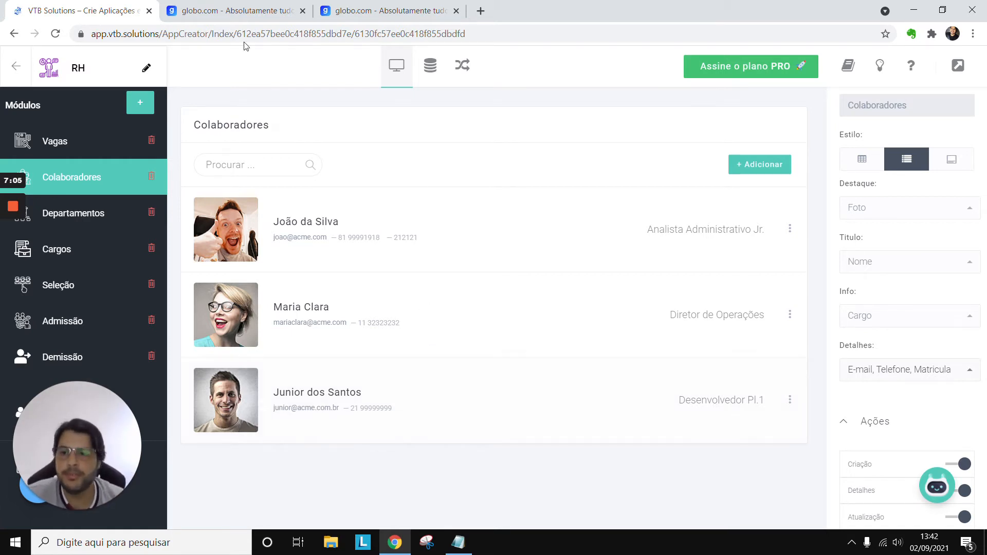
# Open the Seleção module's form management and review its fields, types and restrictions
pyautogui.click(45, 285)
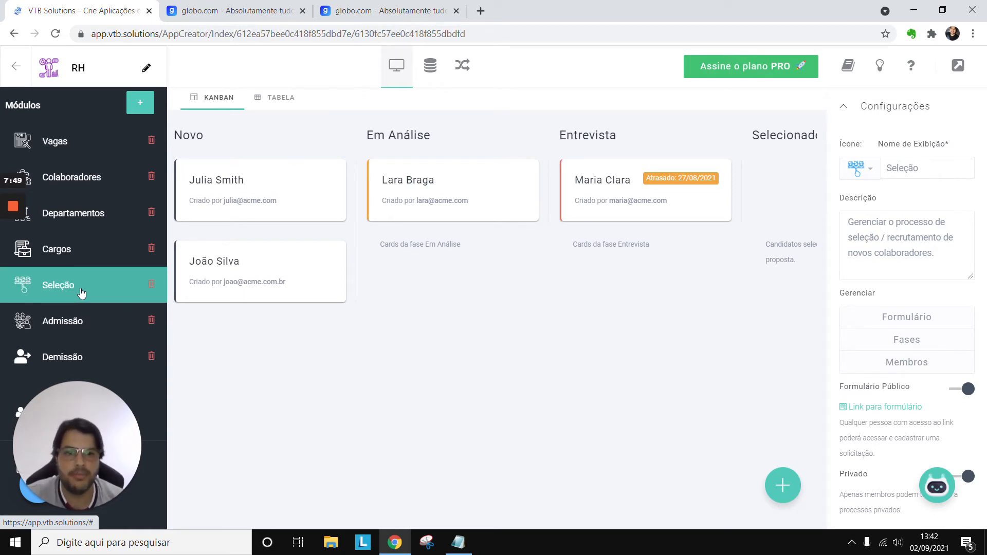
pyautogui.click(858, 322)
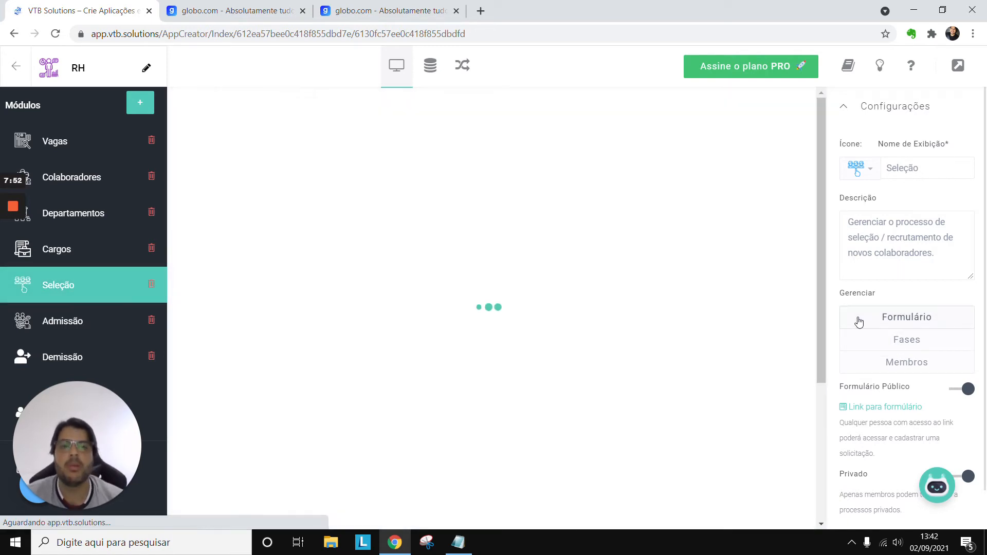
pyautogui.scroll(-3, 549, 311)
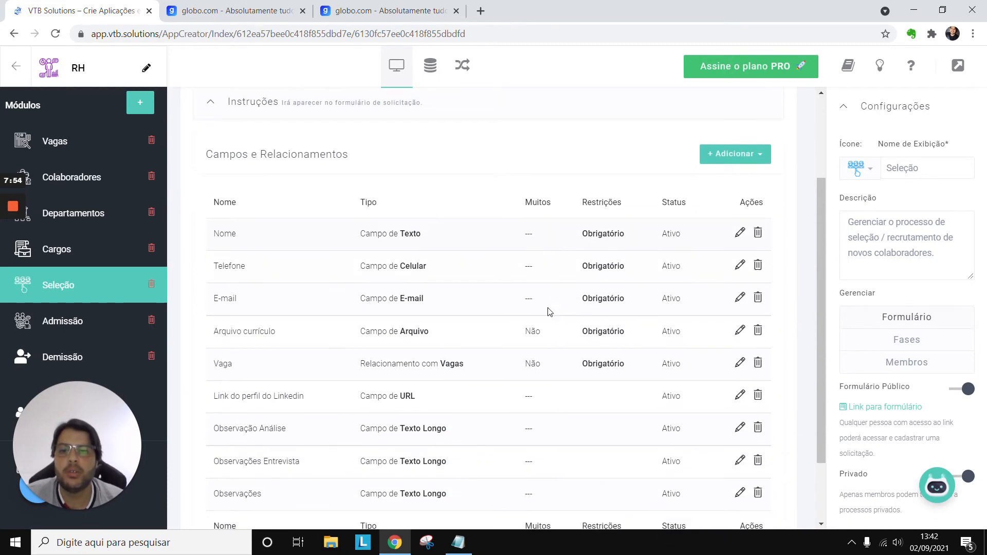
pyautogui.scroll(-2, 485, 198)
pyautogui.scroll(1, 501, 319)
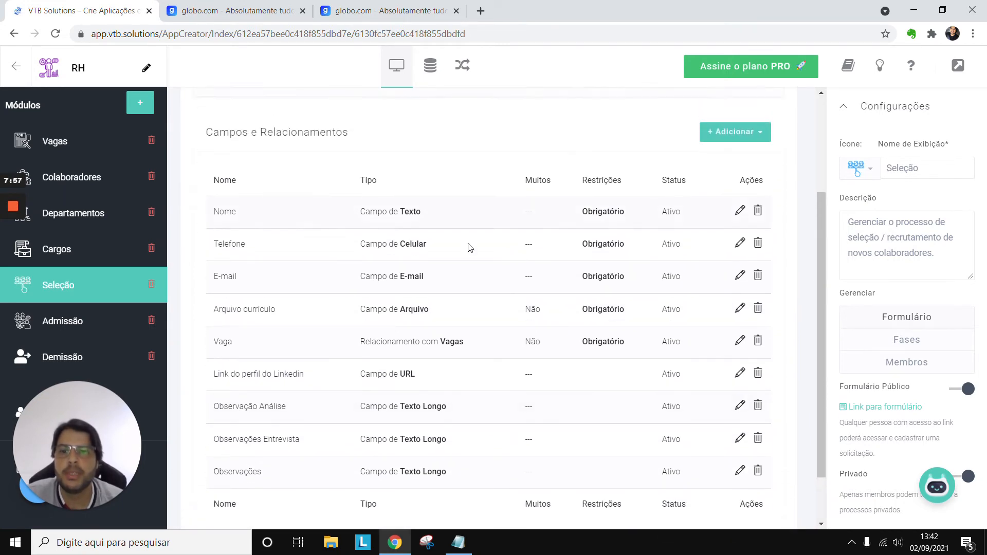
pyautogui.scroll(-1, 469, 247)
pyautogui.scroll(3, 529, 297)
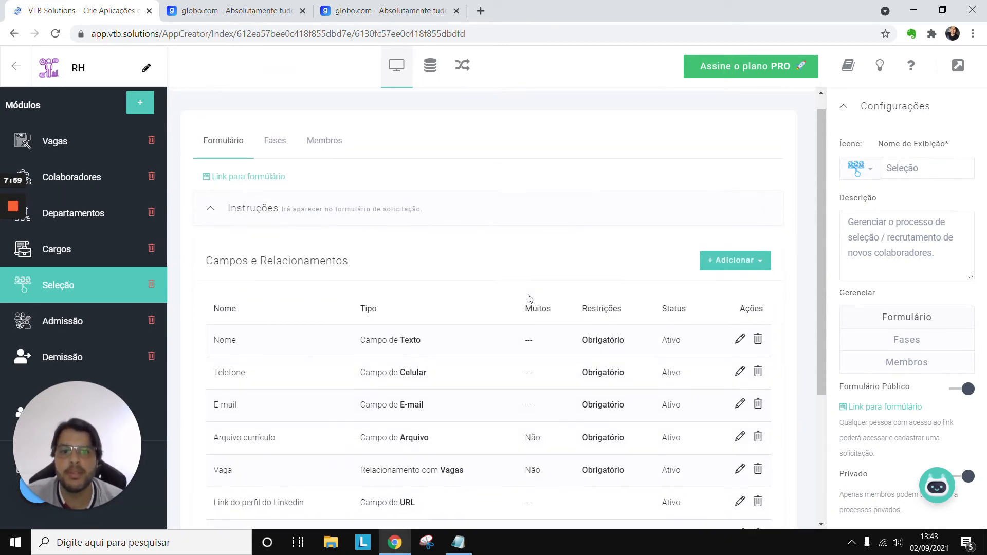
pyautogui.scroll(-1, 540, 296)
# Examine the Seleção process phases, including each phase's fields, allowed moves, approvers, notifications and final status
pyautogui.click(887, 344)
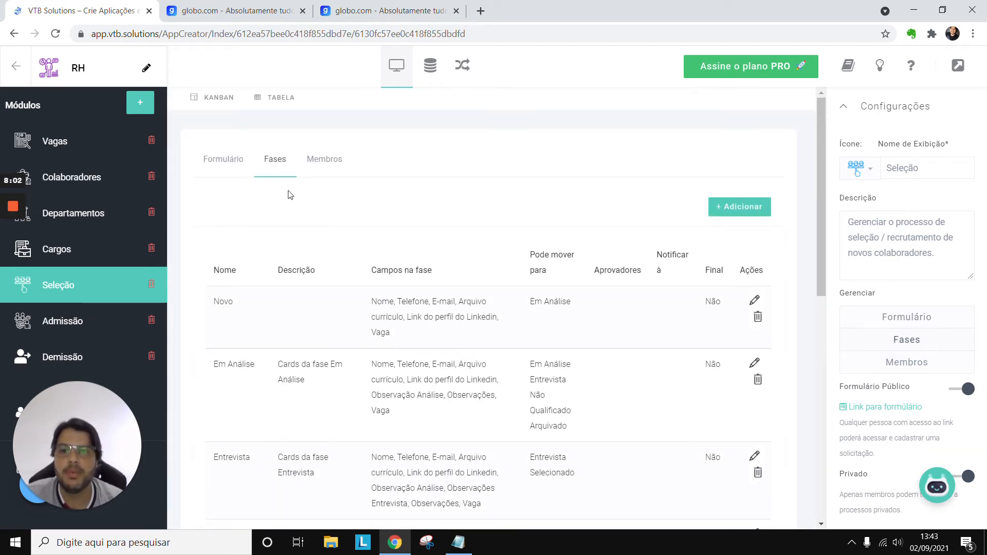
pyautogui.scroll(-4, 472, 221)
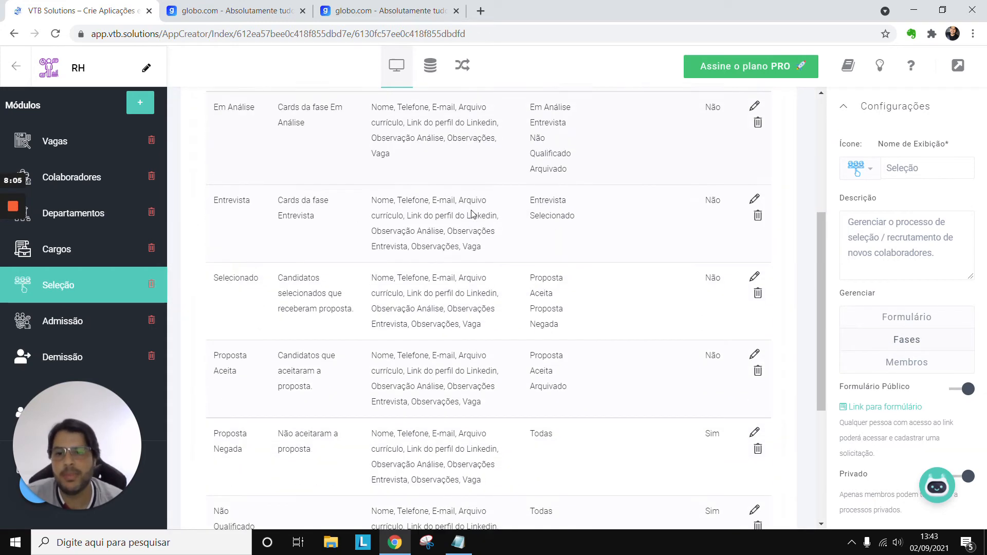
pyautogui.scroll(-3, 472, 213)
pyautogui.scroll(6, 474, 216)
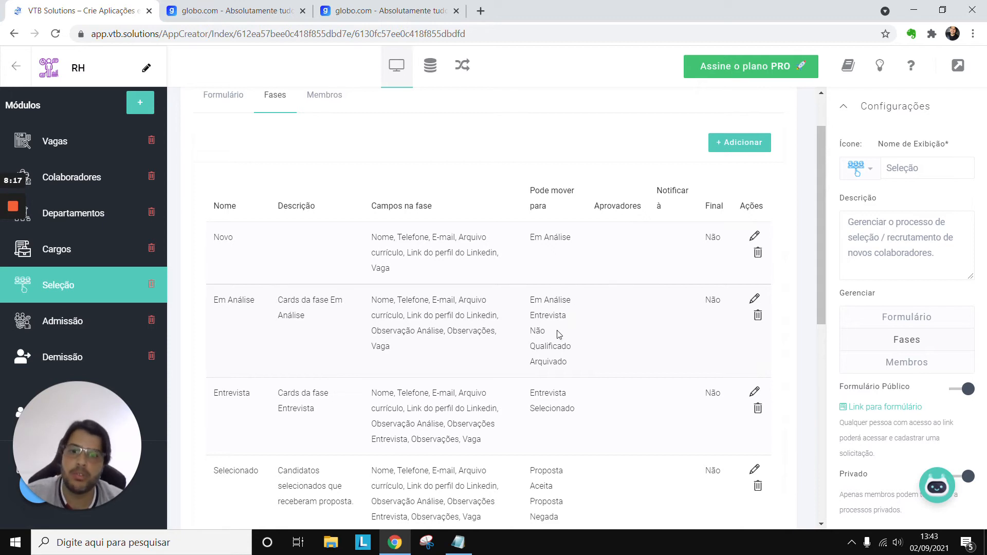
pyautogui.scroll(1, 567, 334)
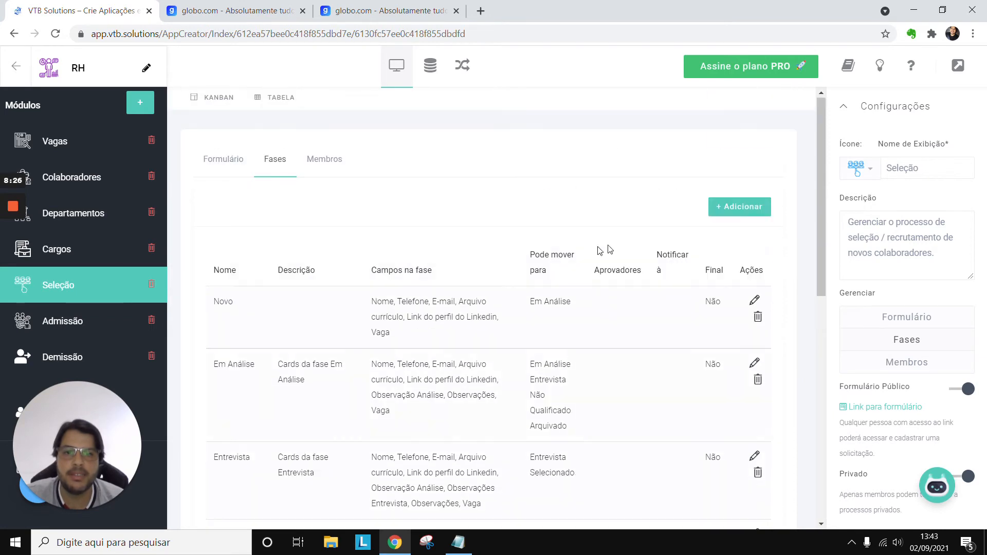
pyautogui.scroll(-3, 644, 285)
pyautogui.scroll(-1, 332, 263)
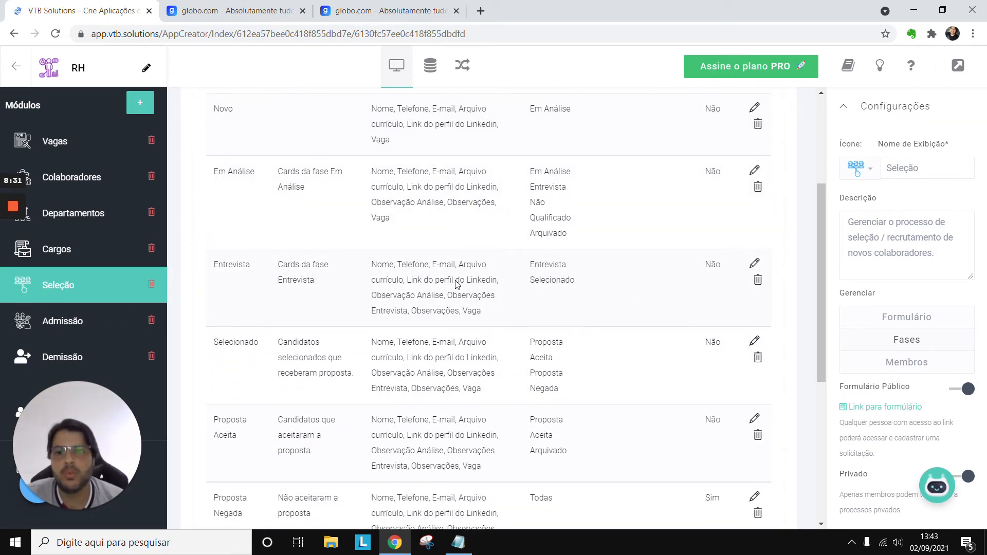
pyautogui.scroll(1, 511, 267)
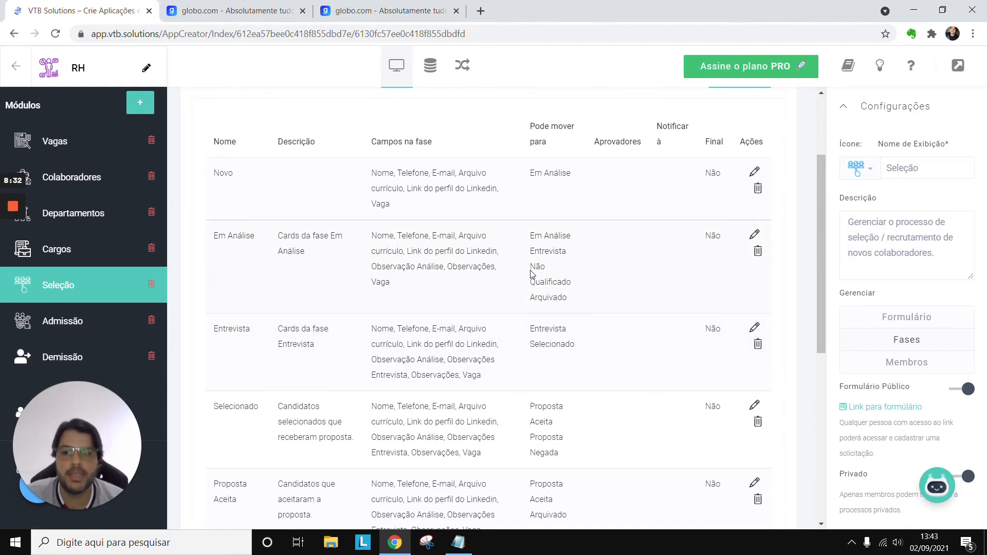
pyautogui.scroll(2, 683, 283)
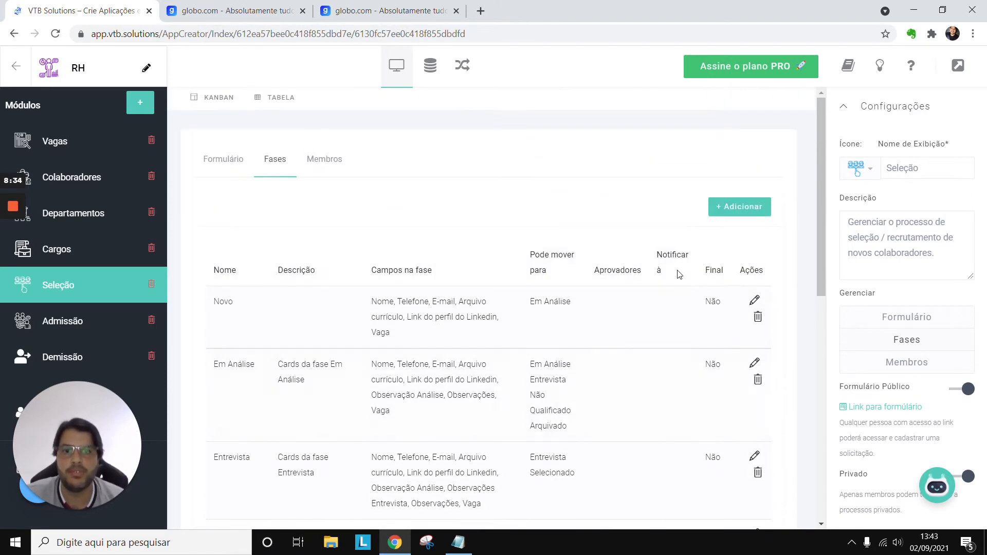
# Add a phase named "Prova técnica" to the Seleção process, keeping the default move targets and form fields, and save it
pyautogui.click(742, 210)
pyautogui.click(680, 172)
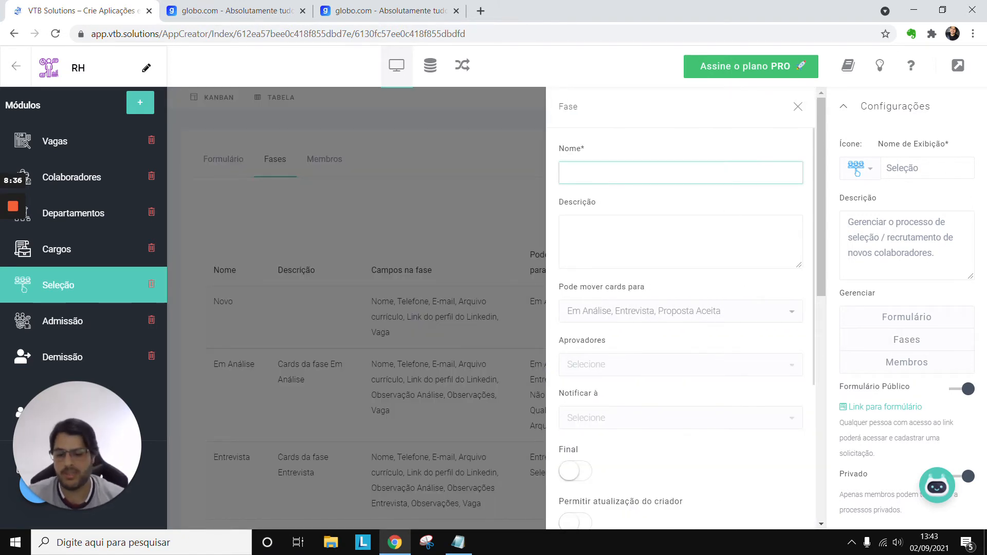
pyautogui.write('Prov')
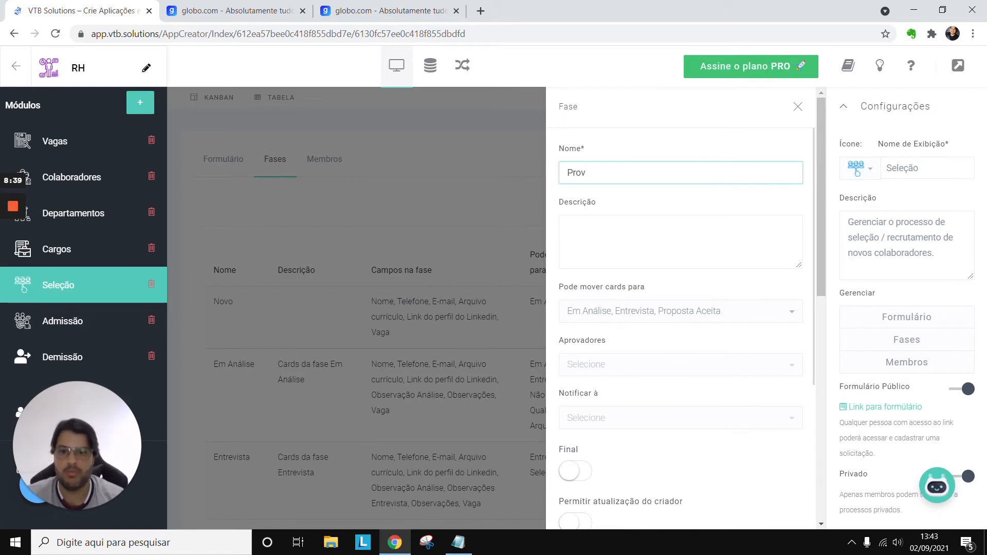
pyautogui.write('a téc')
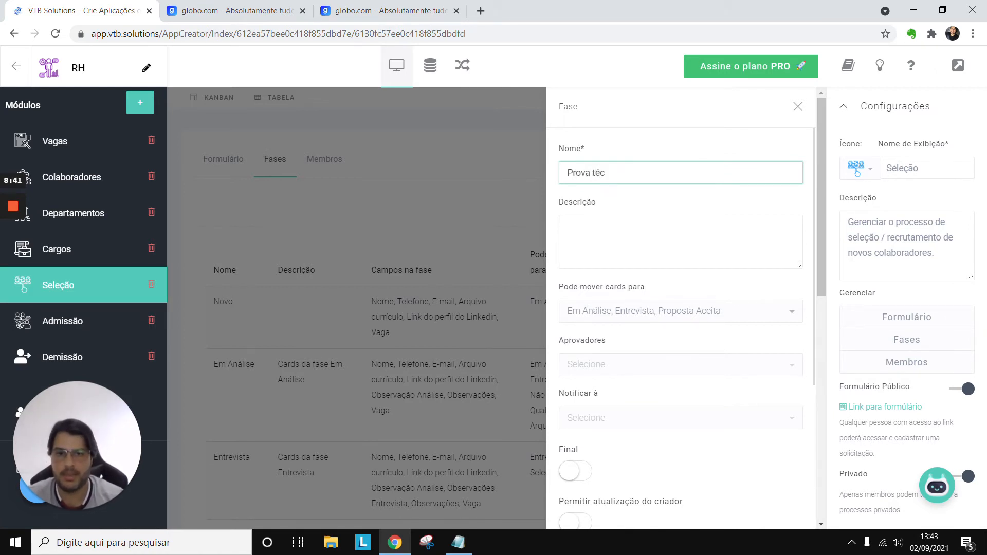
pyautogui.write('nica')
pyautogui.scroll(-3, 771, 311)
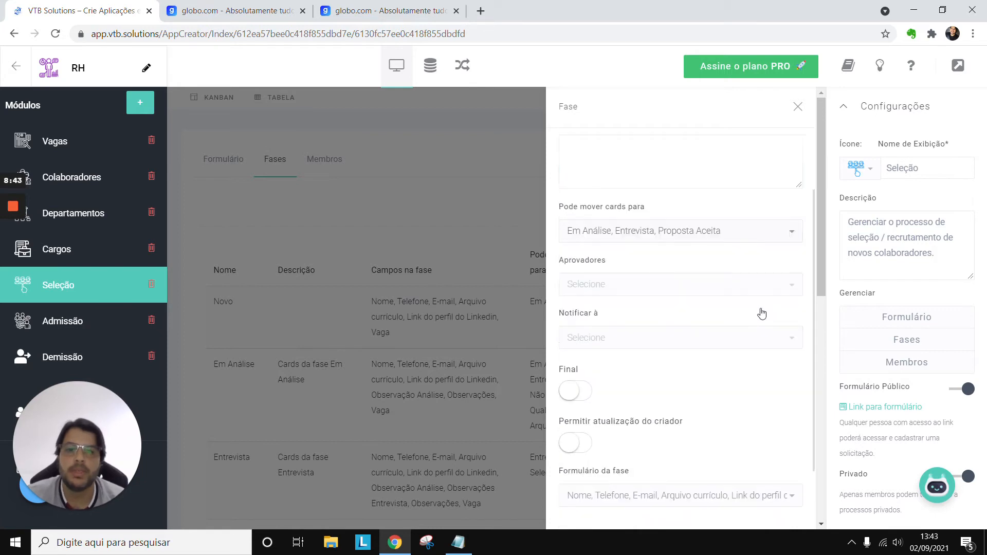
pyautogui.click(736, 505)
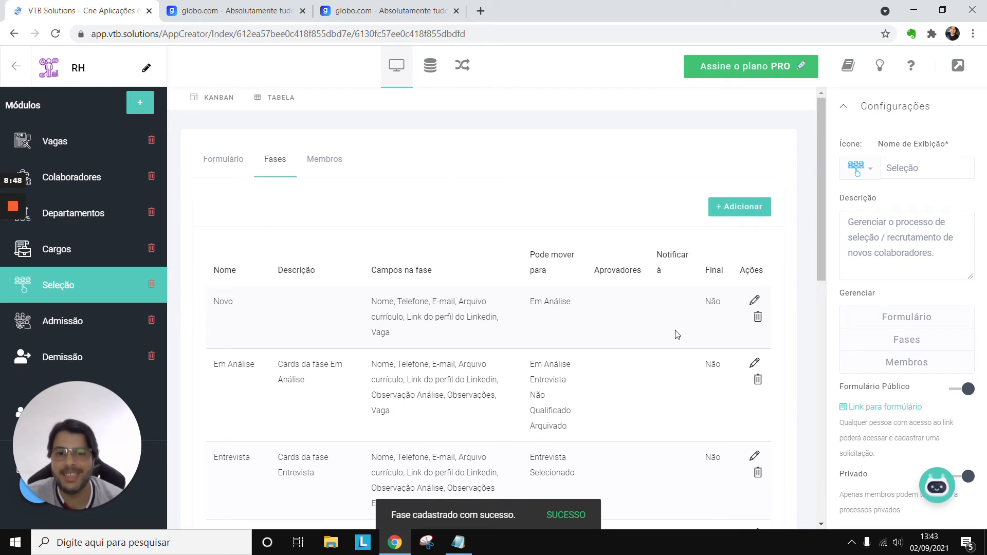
# Move the Prova técnica phase up the phase list so it sits between Entrevista and Selecionado
pyautogui.scroll(-10, 678, 333)
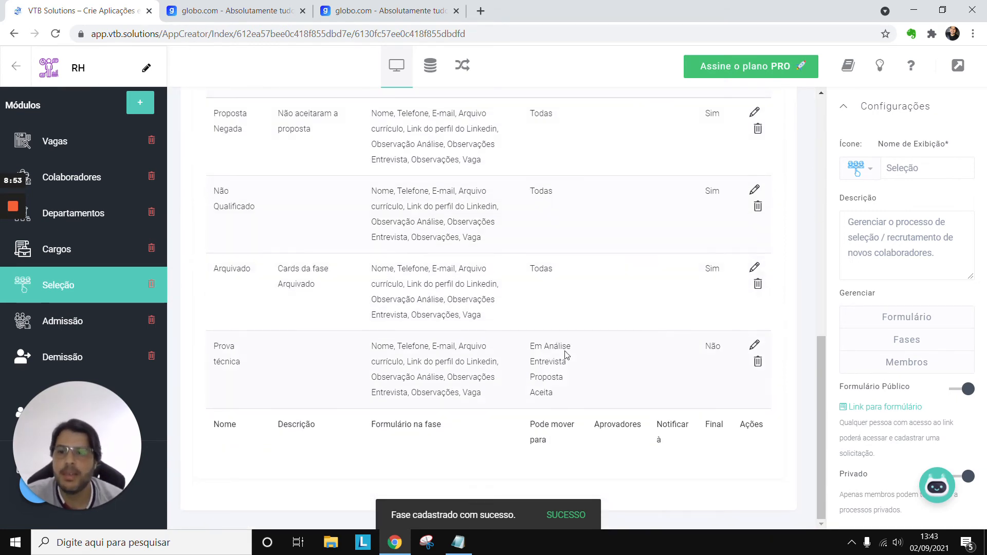
pyautogui.moveTo(522, 377); pyautogui.dragTo(616, 172)
pyautogui.scroll(4, 485, 237)
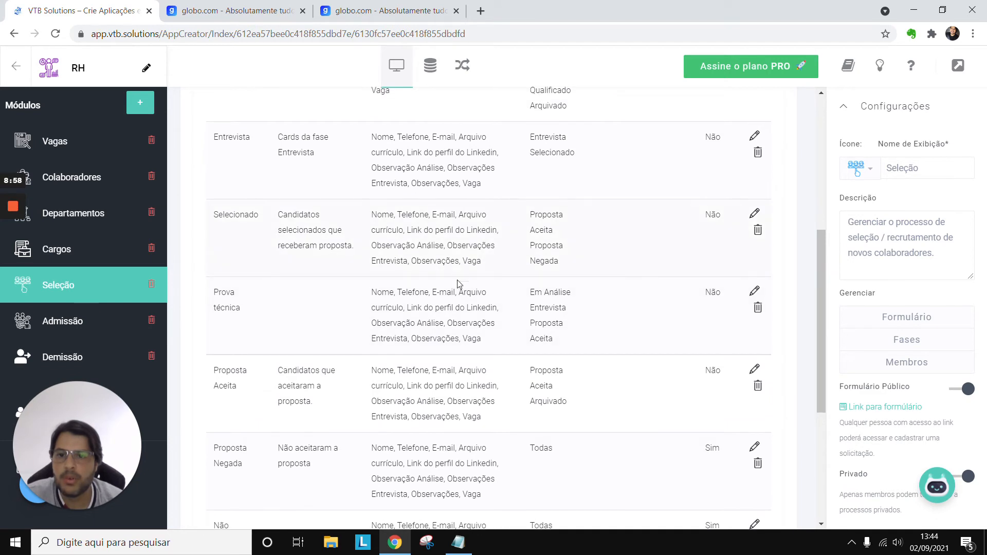
pyautogui.moveTo(456, 286); pyautogui.dragTo(430, 218)
pyautogui.scroll(3, 429, 218)
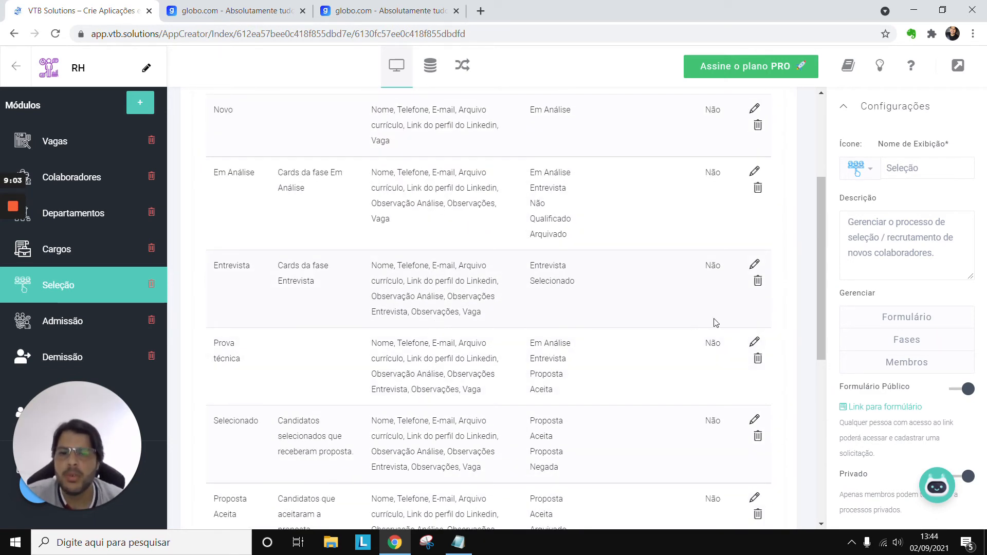
# Edit the Entrevista phase so its cards can move to Prova técnica instead of Selecionado, and save it
pyautogui.click(754, 264)
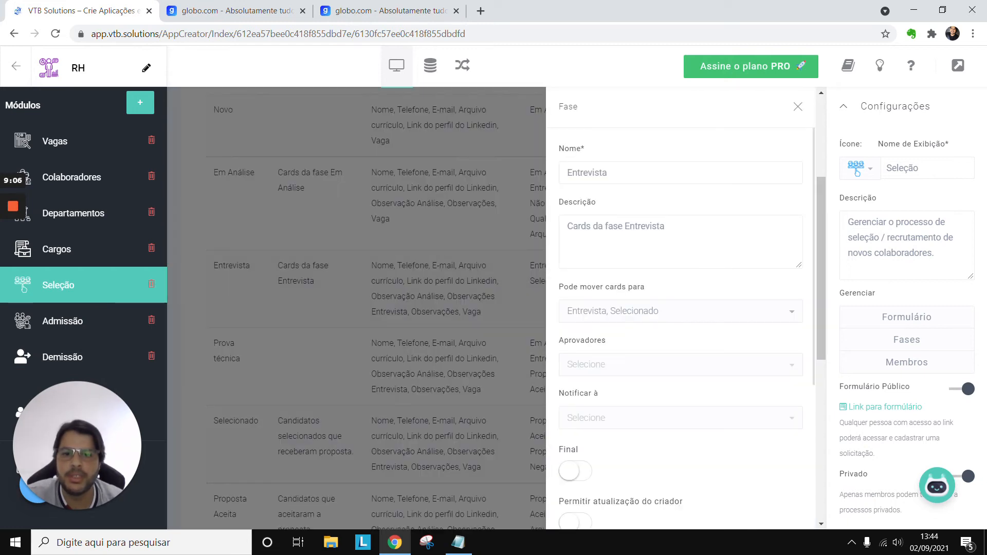
pyautogui.click(701, 322)
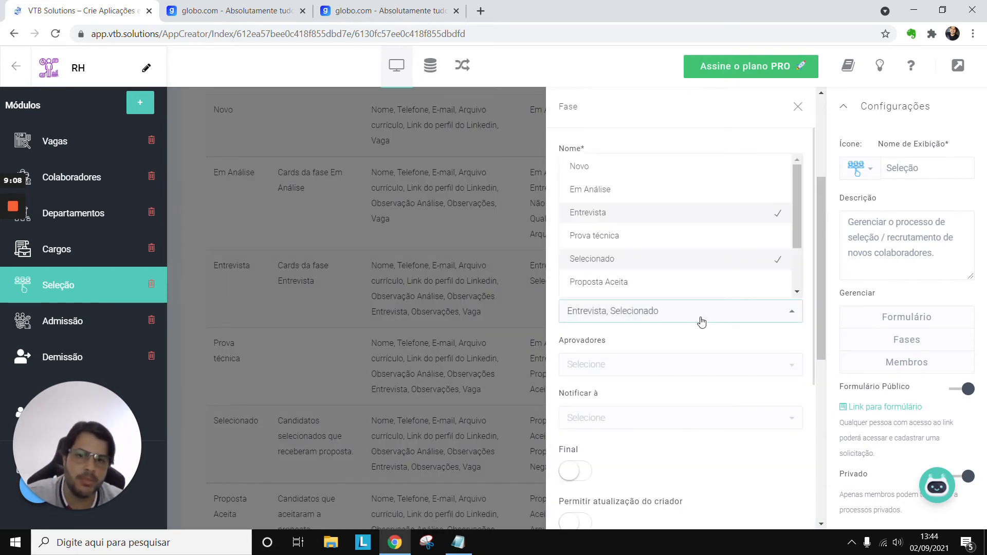
pyautogui.click(712, 261)
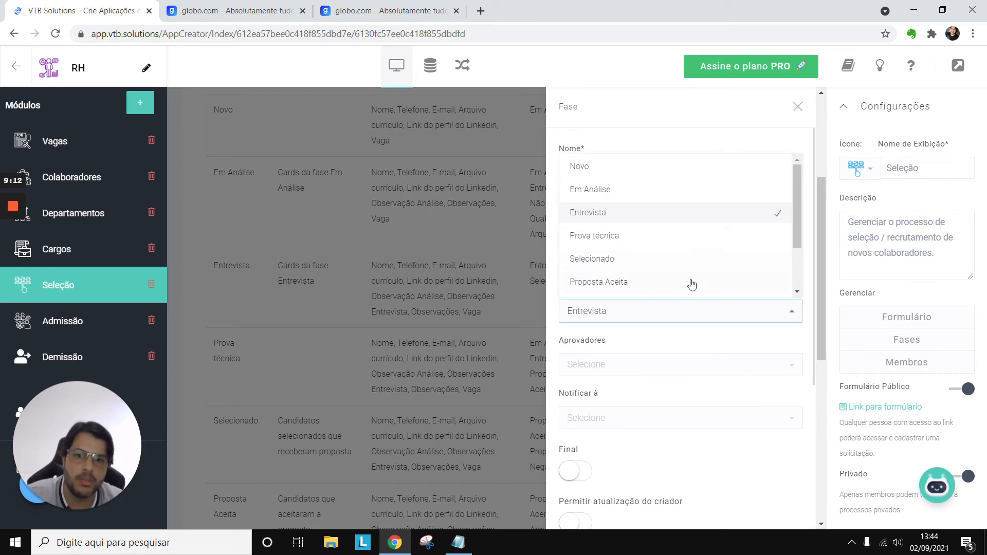
pyautogui.click(694, 235)
pyautogui.click(717, 318)
pyautogui.scroll(-4, 725, 401)
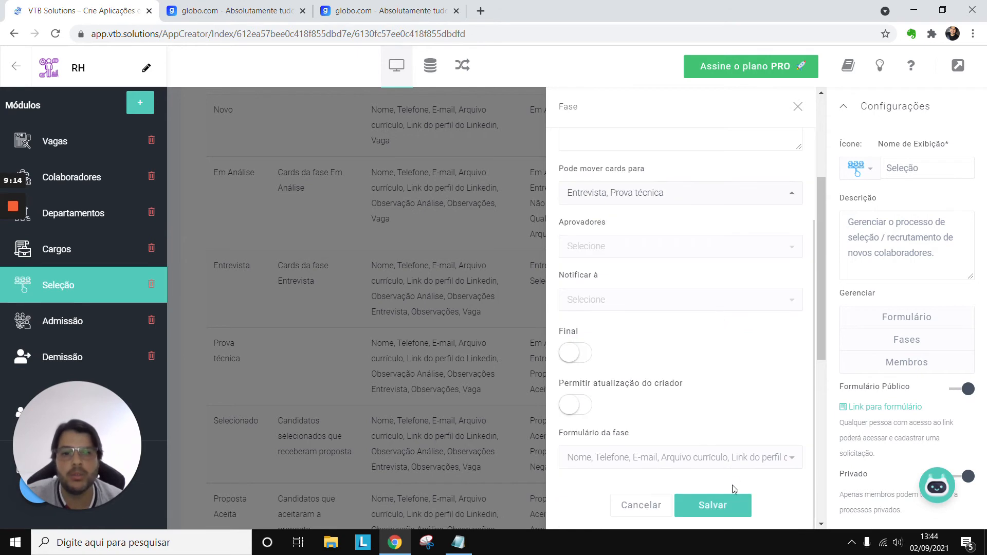
pyautogui.click(728, 507)
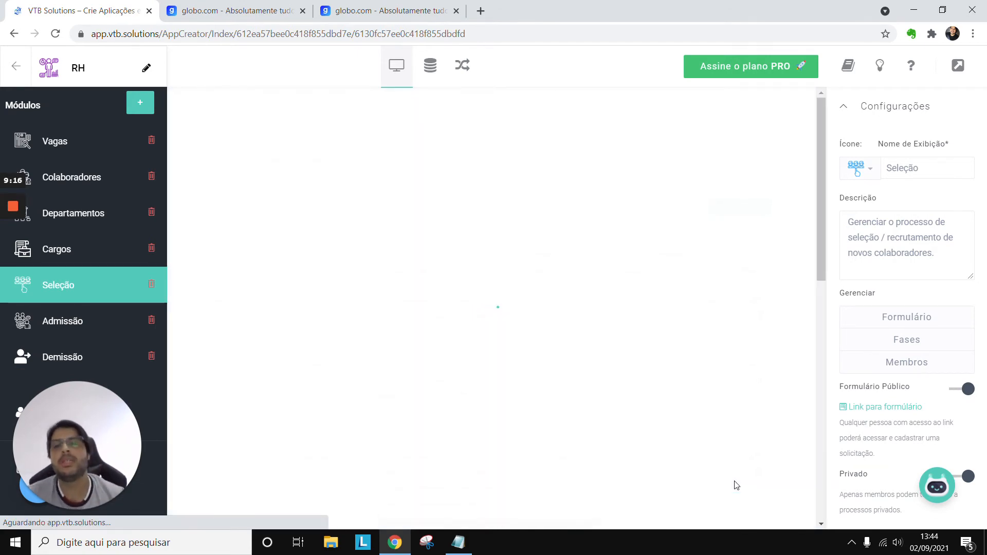
# Create a Seleção form field named "Nota" of type Número inteiro, with minimum 0 and maximum 10
pyautogui.click(866, 327)
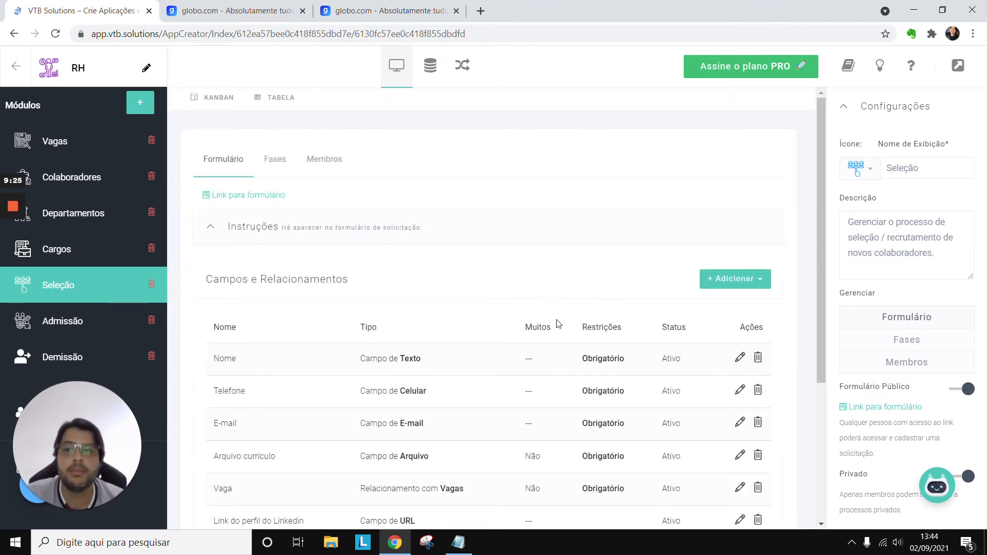
pyautogui.click(729, 284)
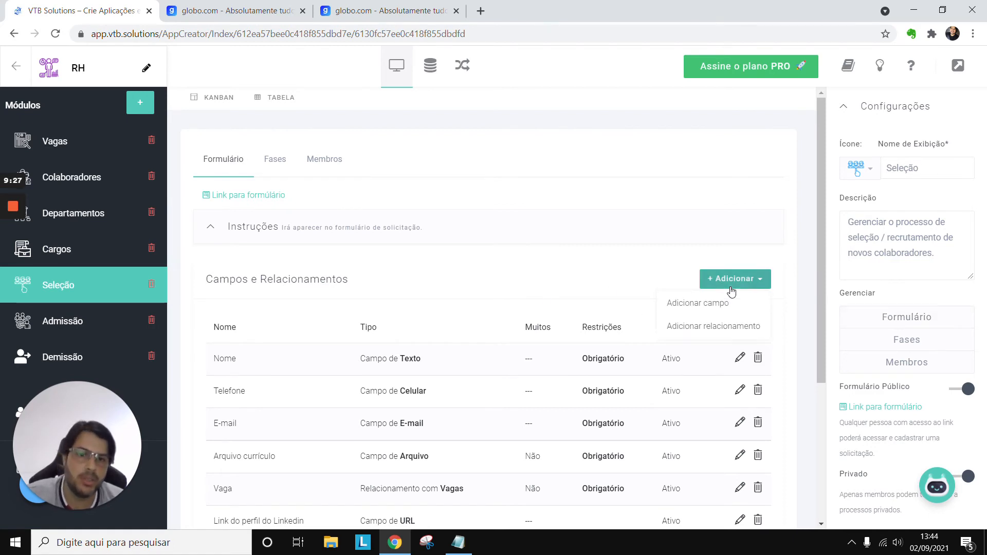
pyautogui.click(707, 307)
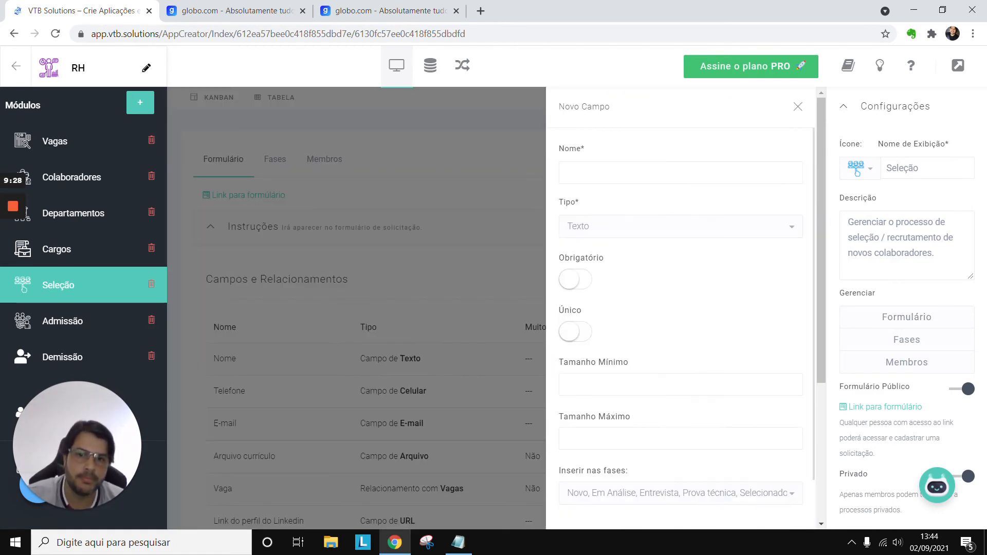
pyautogui.write('Nota')
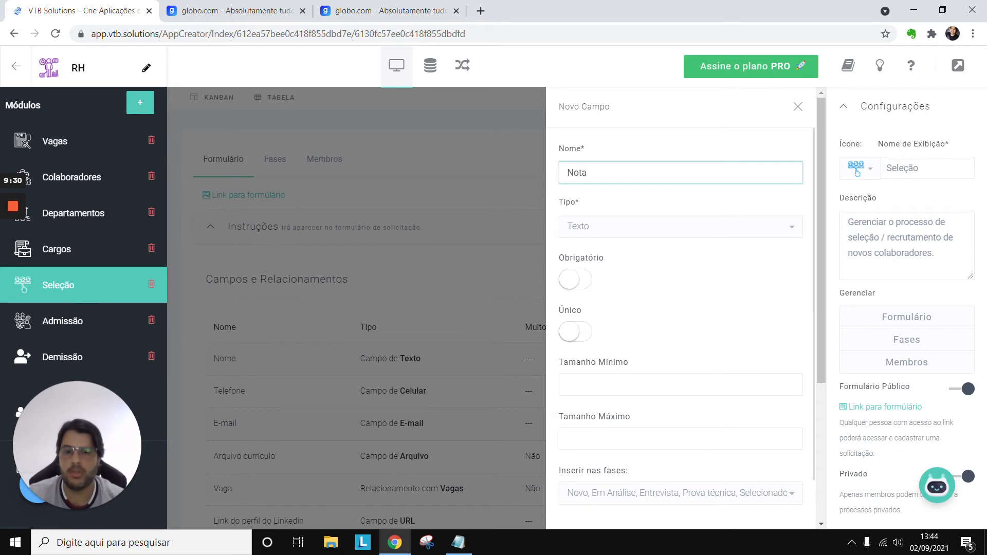
pyautogui.click(652, 235)
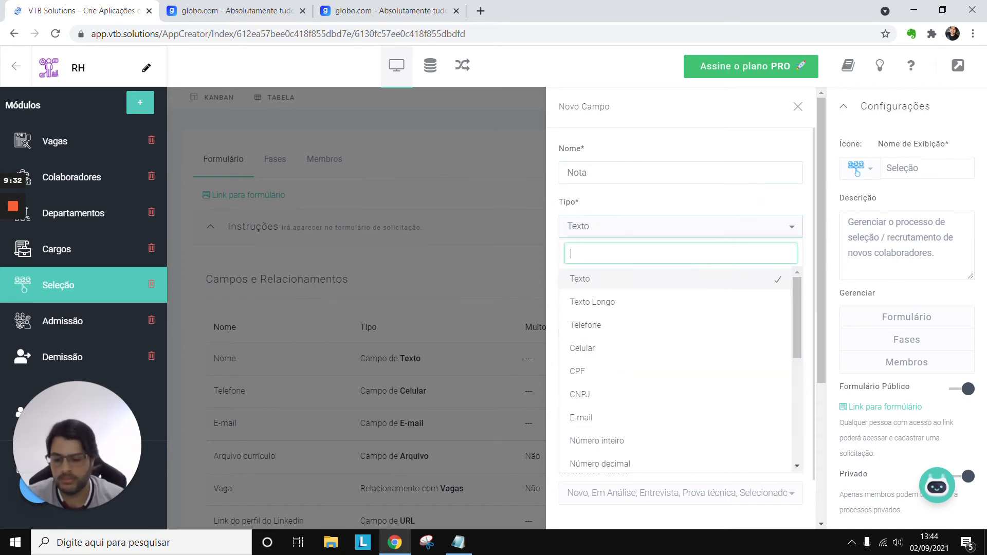
pyautogui.write('nú')
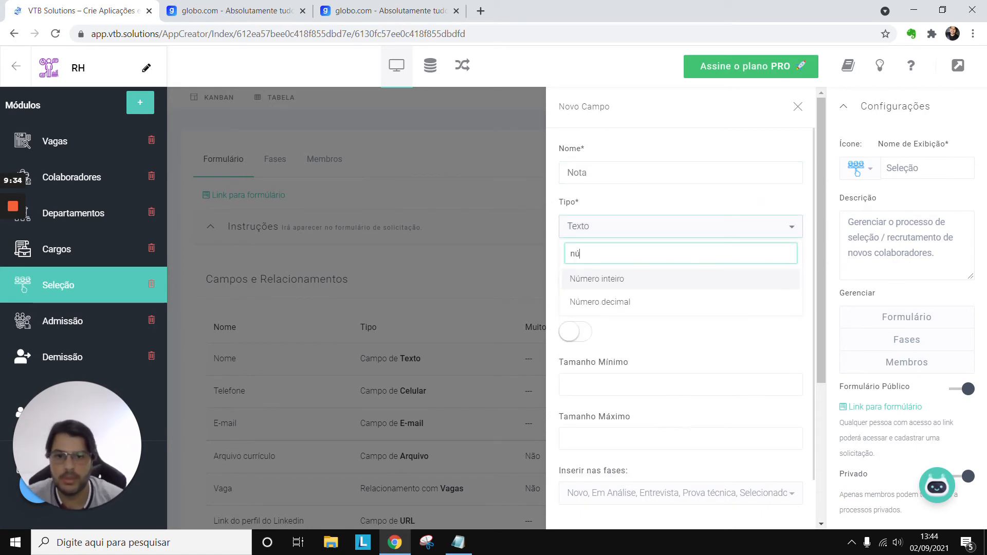
pyautogui.click(636, 278)
pyautogui.scroll(-1, 622, 292)
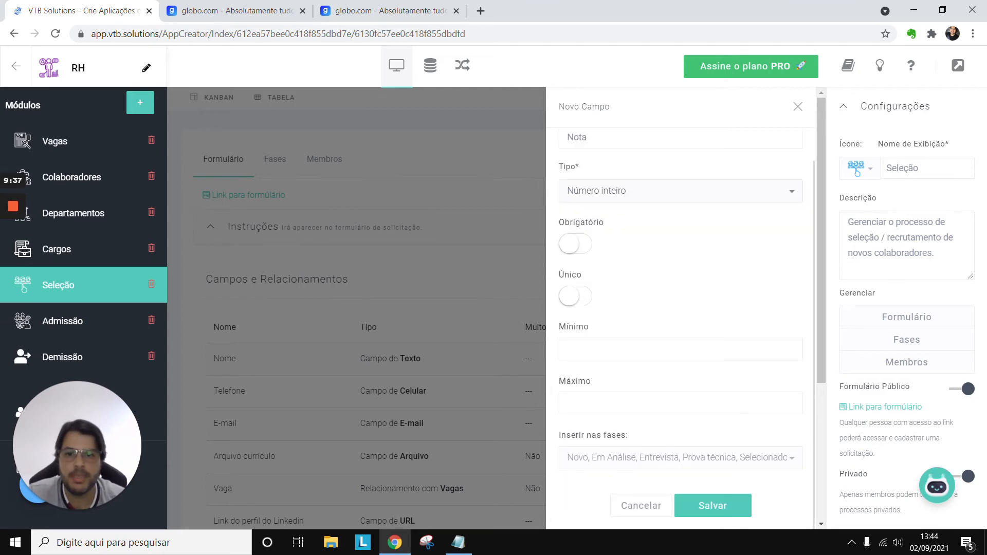
pyautogui.click(619, 349)
pyautogui.press('Tab')
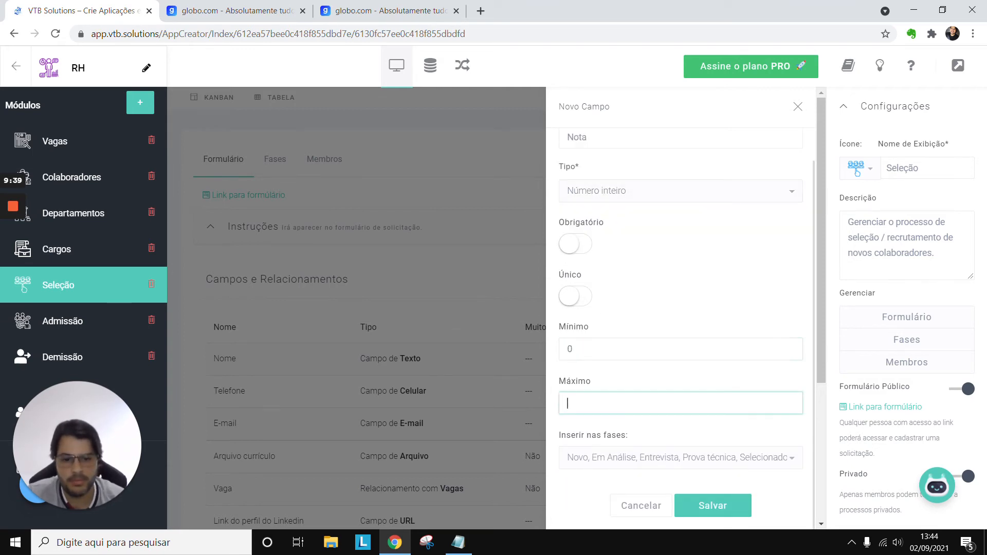
# Exclude Novo, Em Análise and Entrevista from the Nota field's phases, save the field and check it in the field list
pyautogui.click(704, 468)
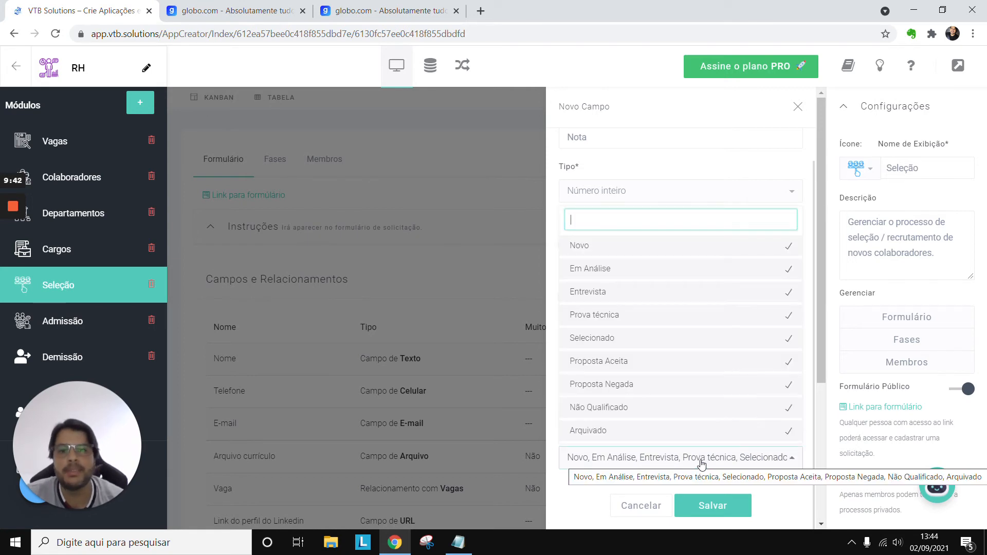
pyautogui.click(754, 247)
pyautogui.click(740, 162)
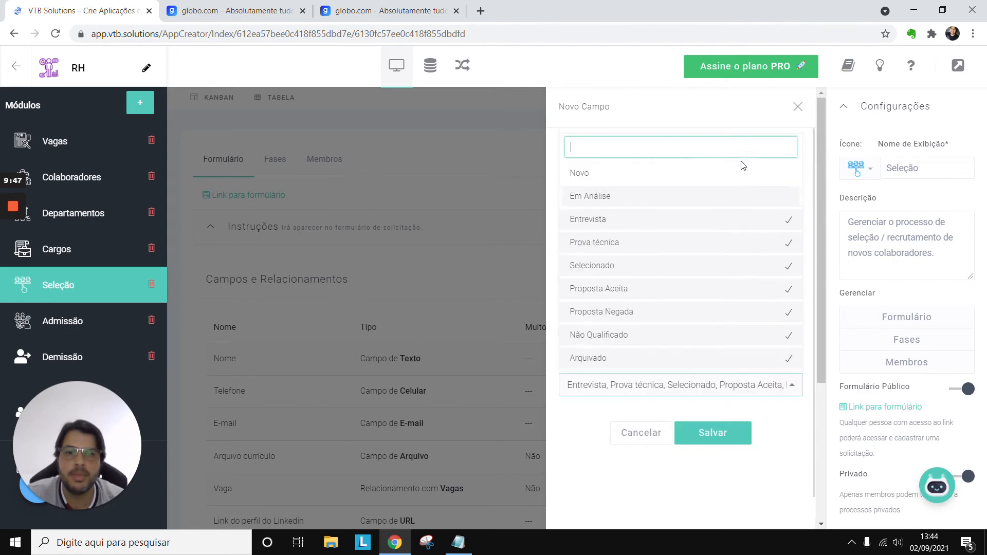
pyautogui.click(643, 220)
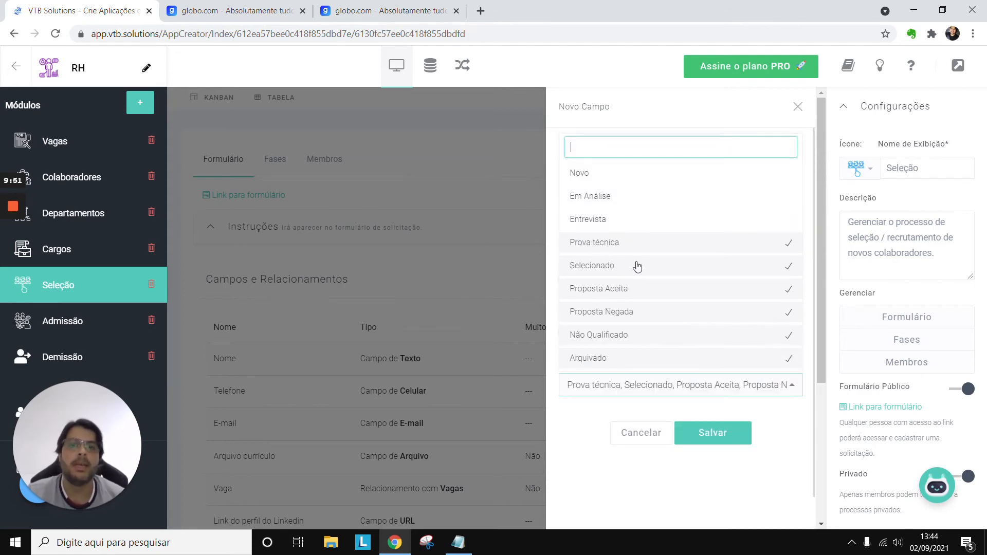
pyautogui.click(711, 433)
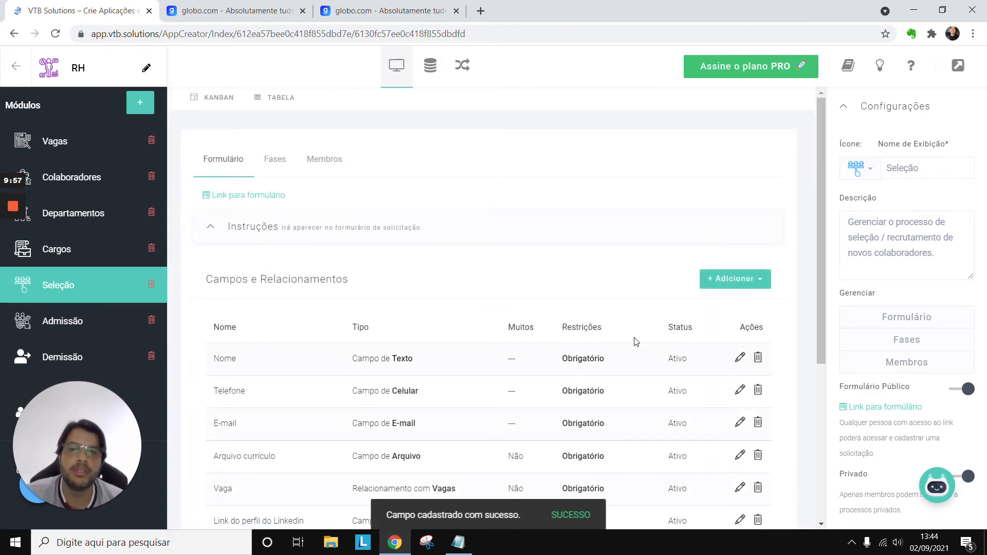
pyautogui.scroll(-5, 565, 396)
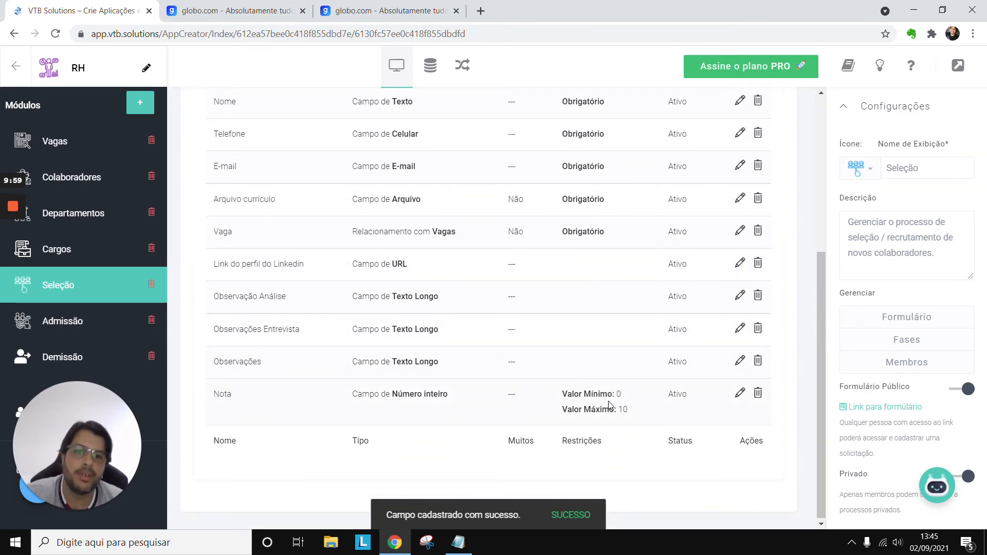
pyautogui.scroll(5, 609, 405)
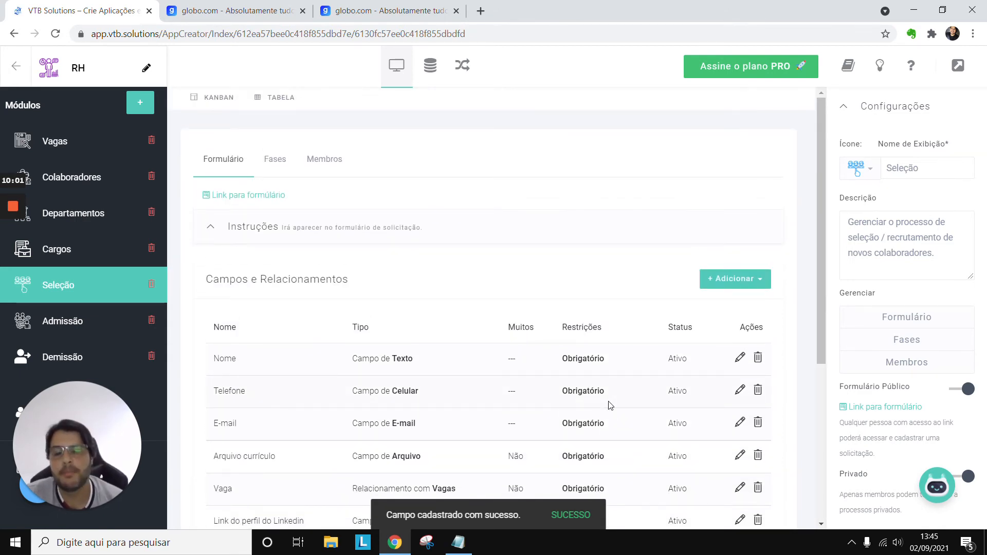
# Show Seleção as a kanban board, then open its public form link, examine the form and its address, and return to the app builder
pyautogui.click(229, 107)
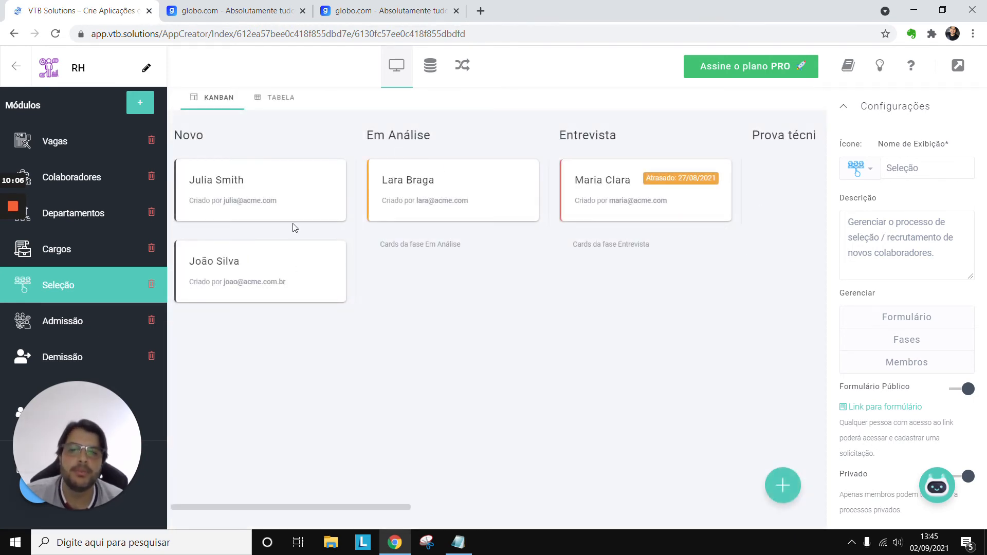
pyautogui.moveTo(385, 510)
pyautogui.mouseDown()
pyautogui.moveTo(467, 511)
pyautogui.moveTo(386, 507)
pyautogui.mouseUp()
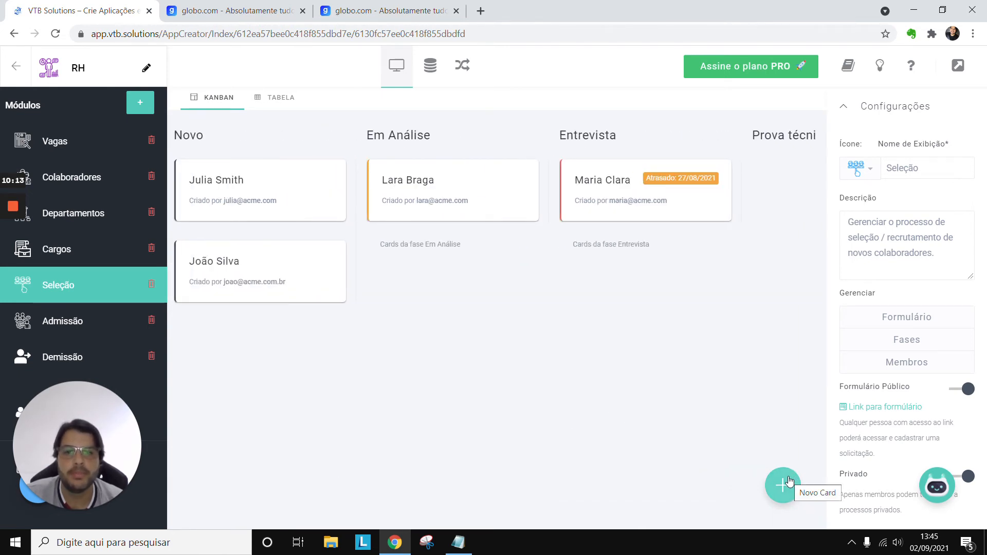
pyautogui.click(873, 408)
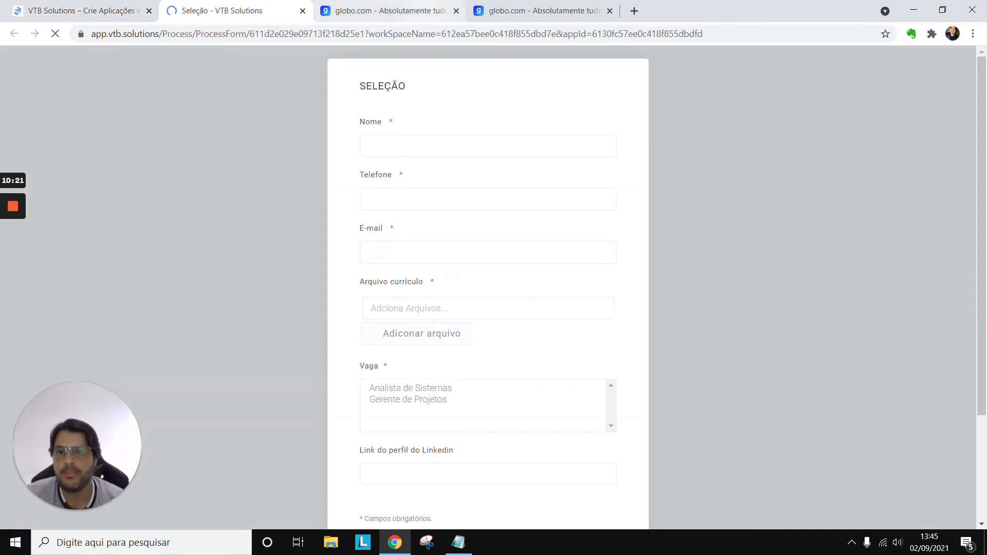
pyautogui.click(476, 34)
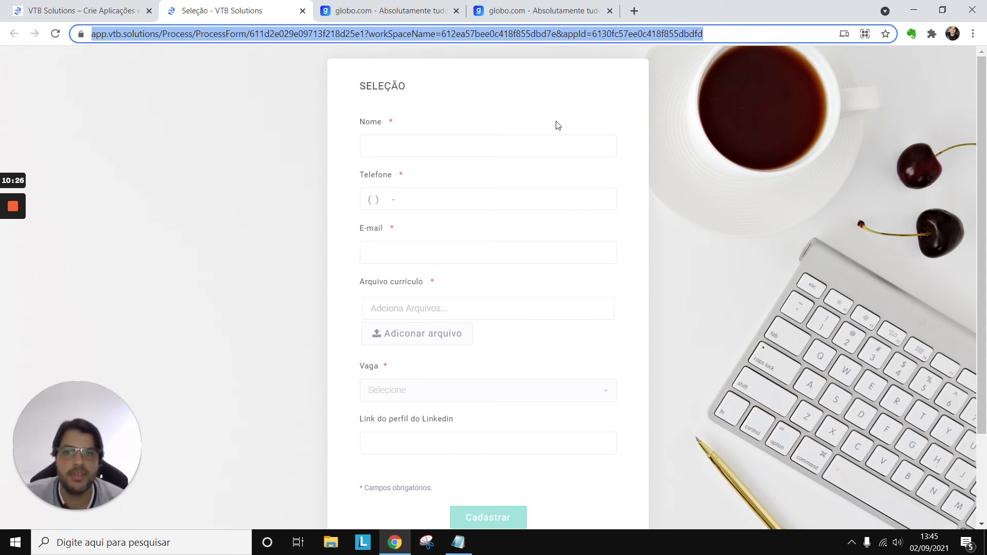
pyautogui.click(110, 14)
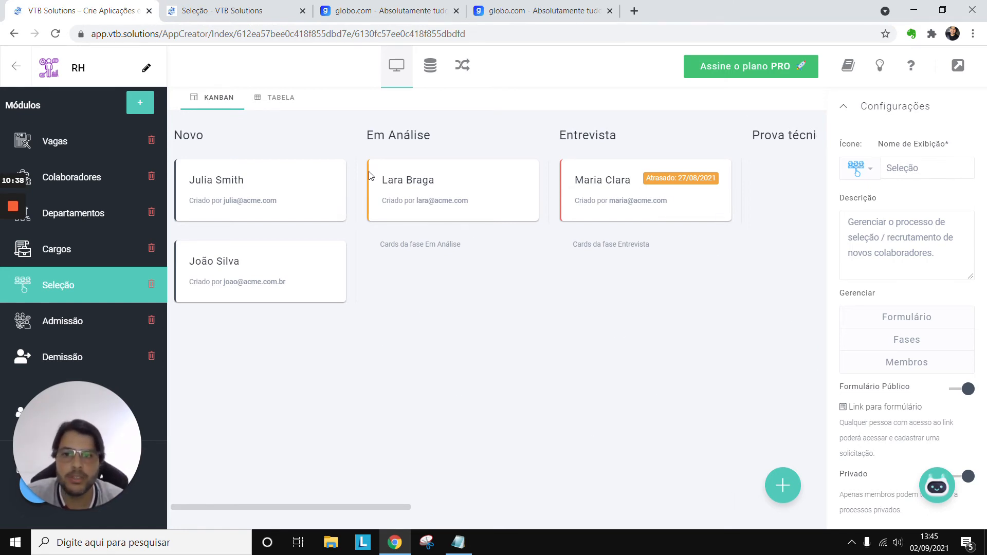
# Open the first candidate card in the Novo phase and review its form fields and phase information
pyautogui.click(254, 187)
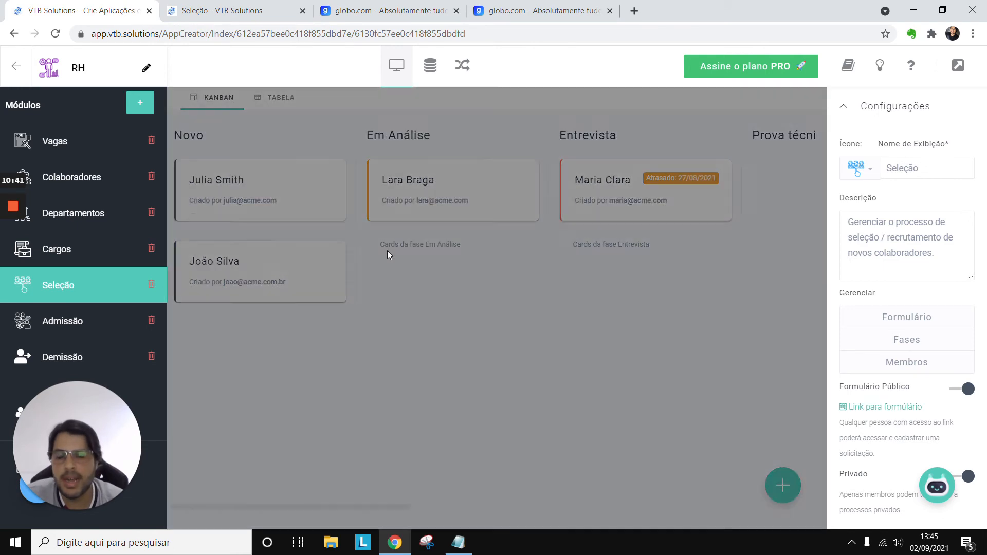
pyautogui.scroll(-1, 463, 218)
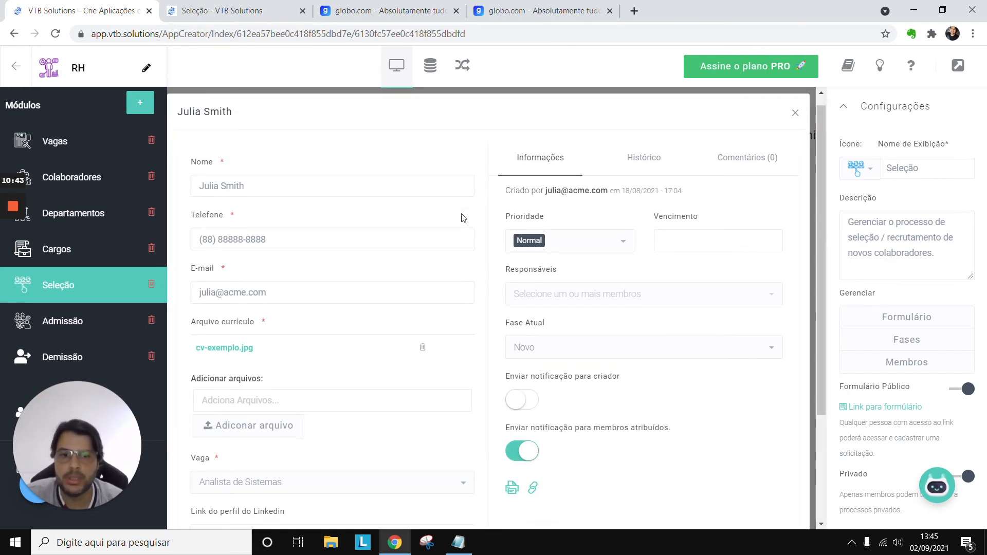
pyautogui.scroll(1, 347, 302)
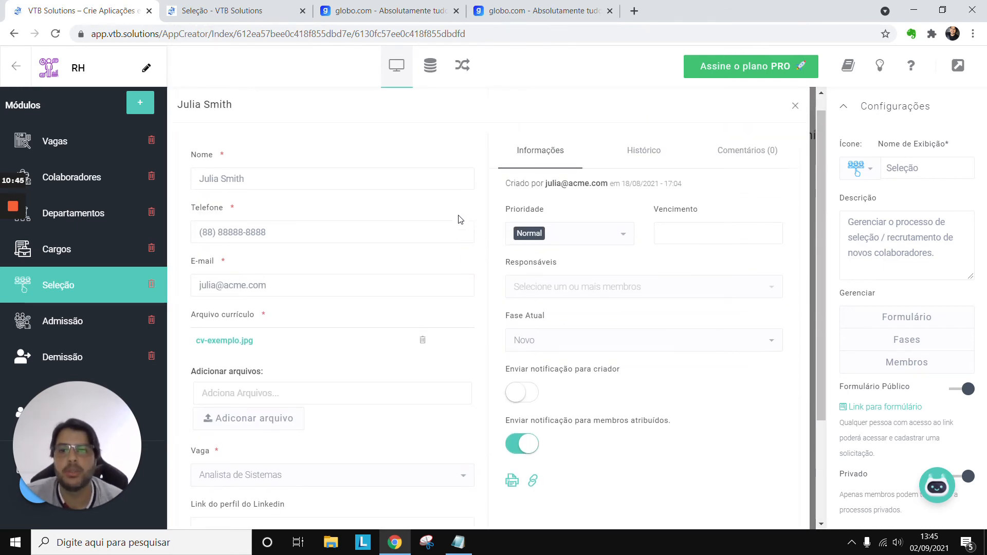
# Review the open candidate card's form fields and set its Vencimento to 02/09/2021
pyautogui.scroll(-2, 364, 280)
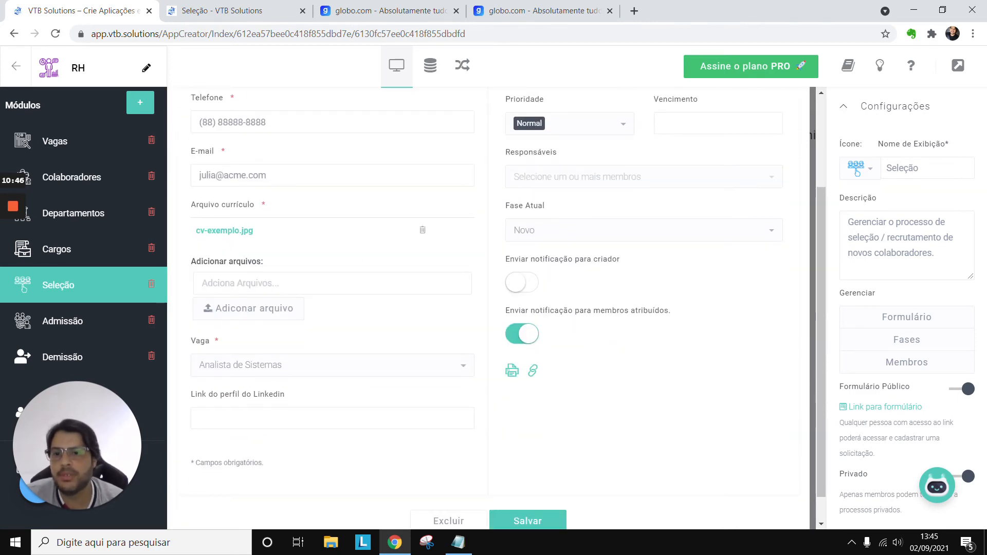
pyautogui.scroll(2, 364, 280)
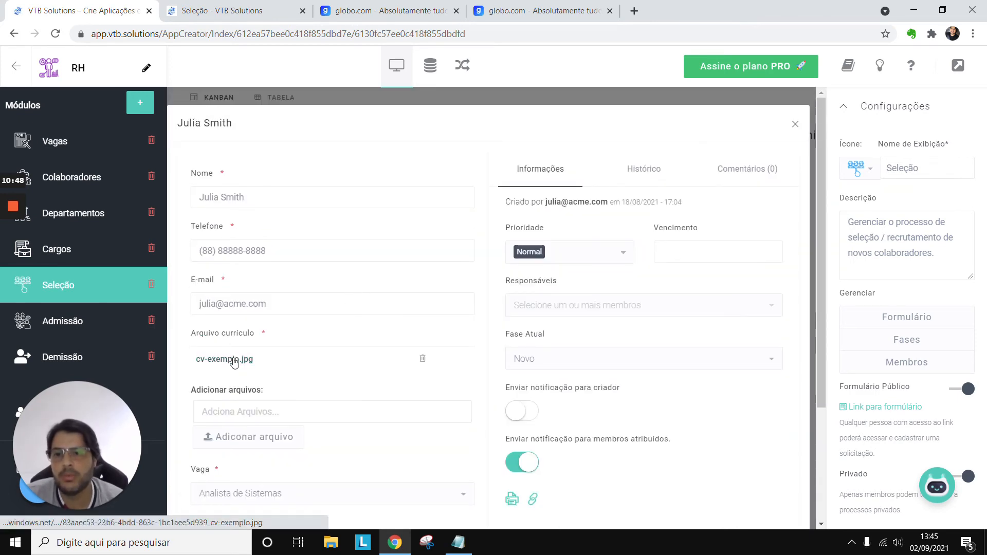
pyautogui.scroll(-1, 235, 360)
pyautogui.scroll(-1, 353, 233)
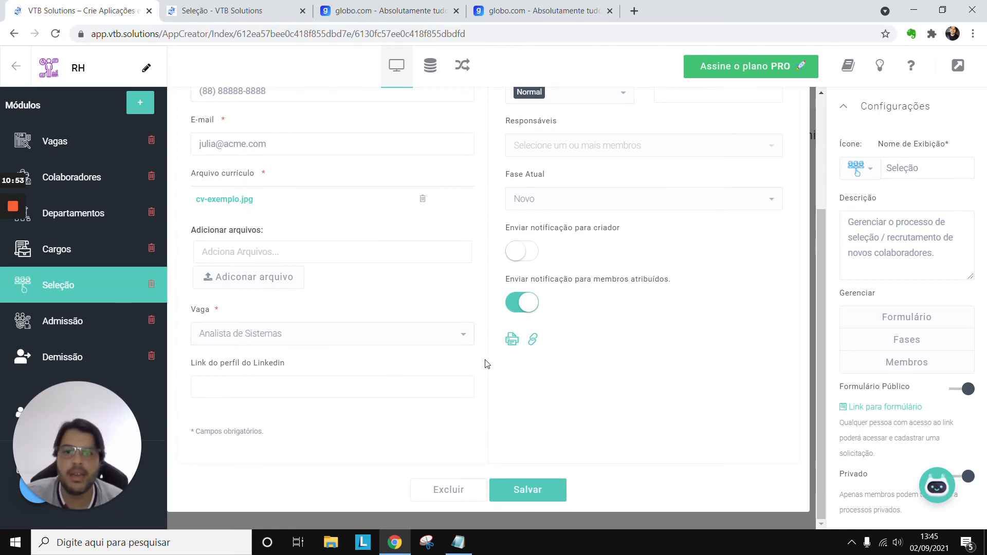
pyautogui.scroll(2, 486, 364)
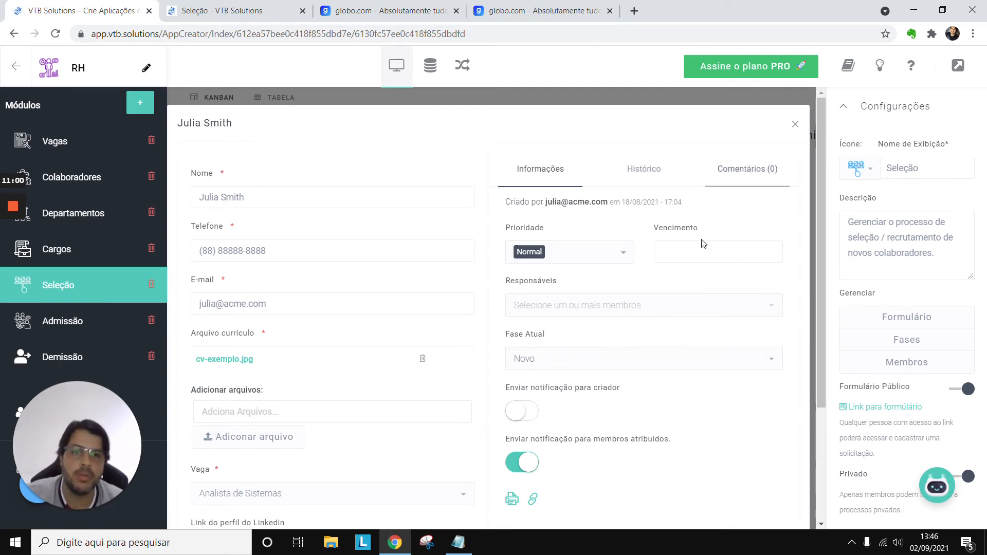
pyautogui.click(720, 253)
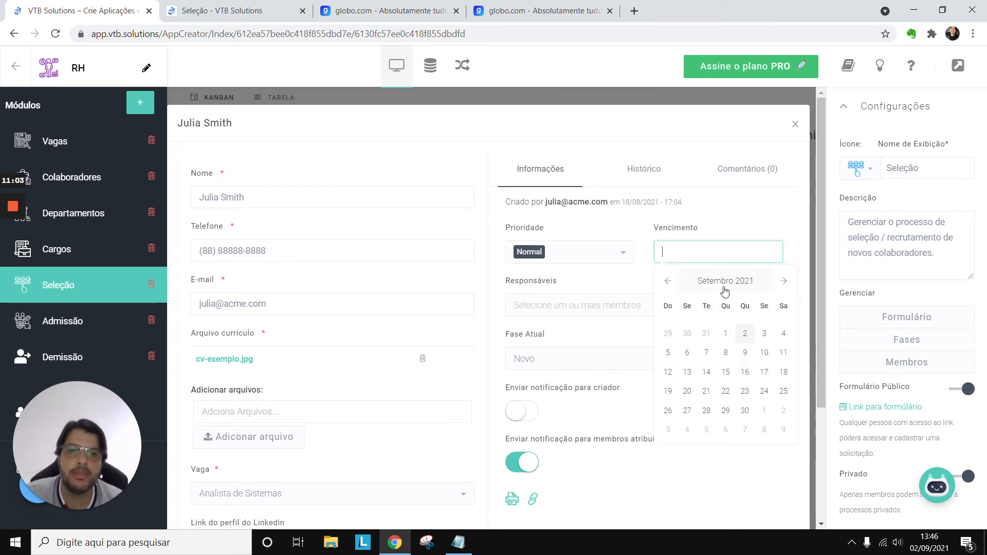
pyautogui.click(744, 336)
# Change the candidate card's Fase Atual to Em Análise and save the card
pyautogui.scroll(-3, 745, 340)
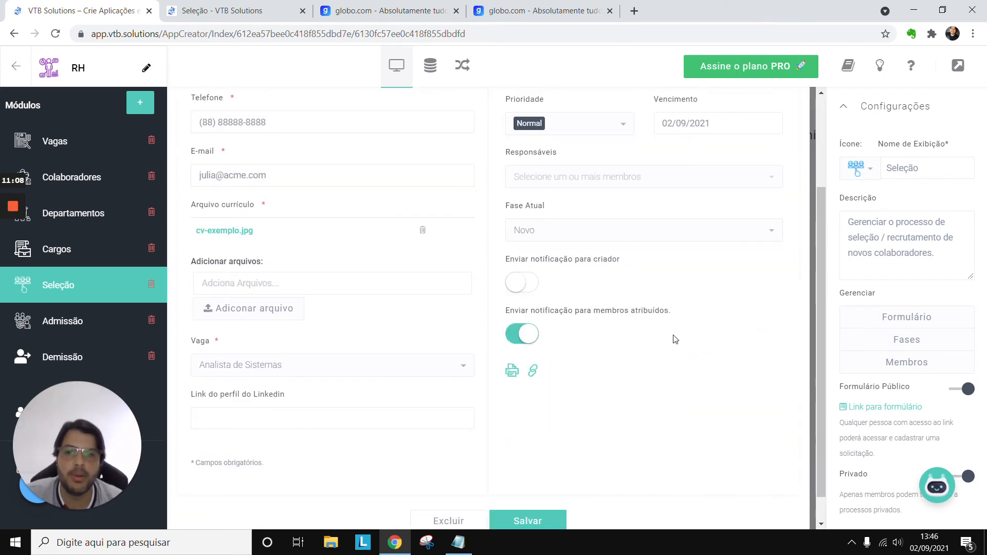
pyautogui.click(670, 238)
pyautogui.click(613, 289)
pyautogui.scroll(-1, 557, 457)
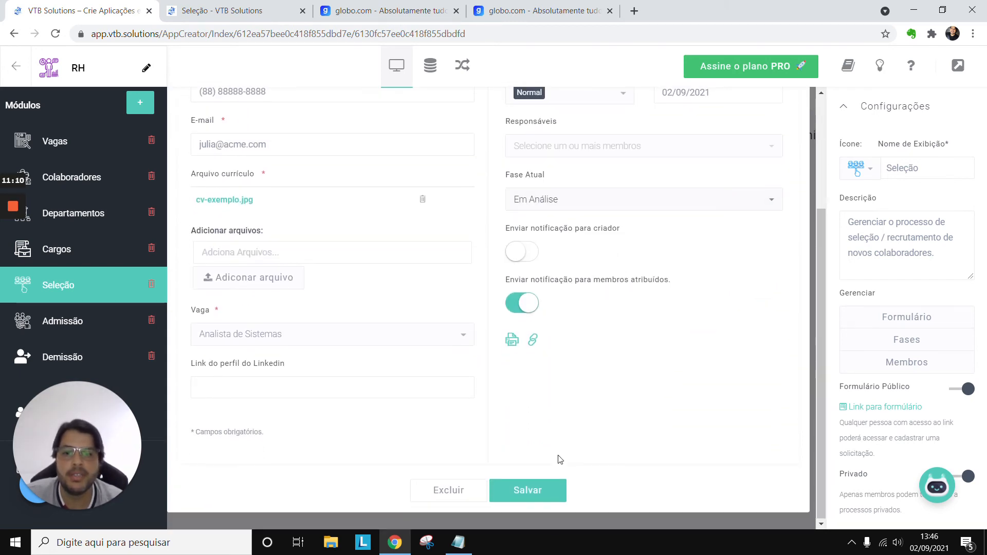
pyautogui.click(542, 491)
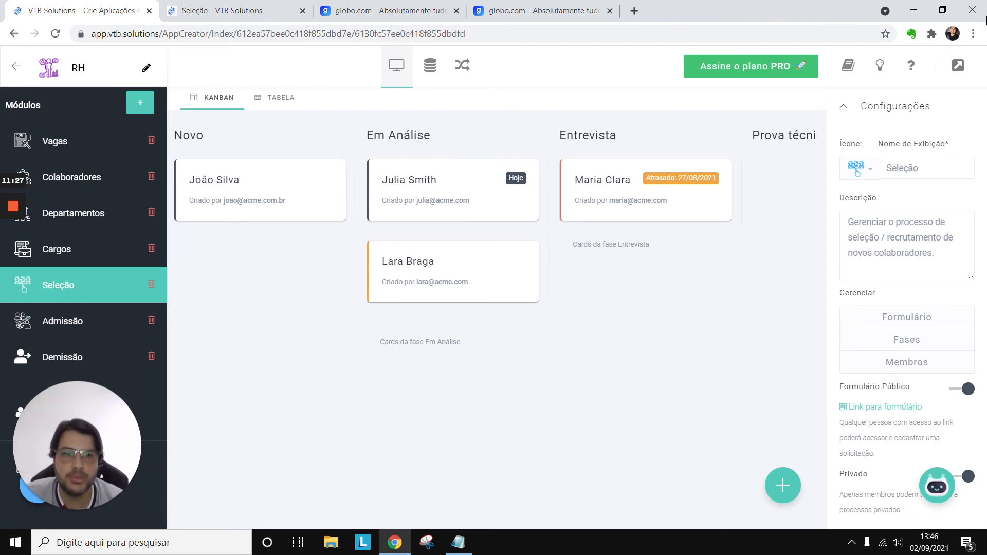
# Open the running RH application and, in Vagas, save the Analista de Sistemas record with Quantidade 0 and Ativo off
pyautogui.press('F5')
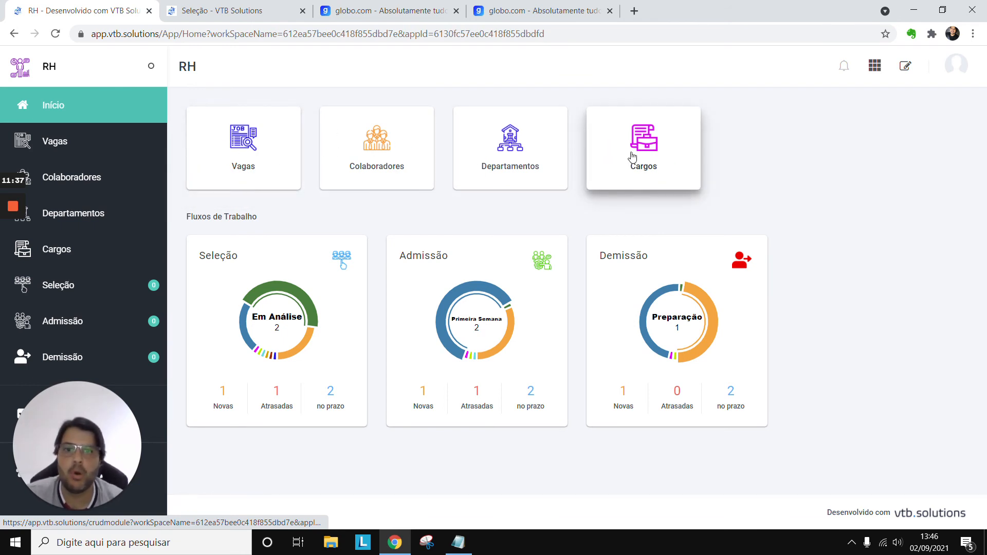
pyautogui.click(222, 142)
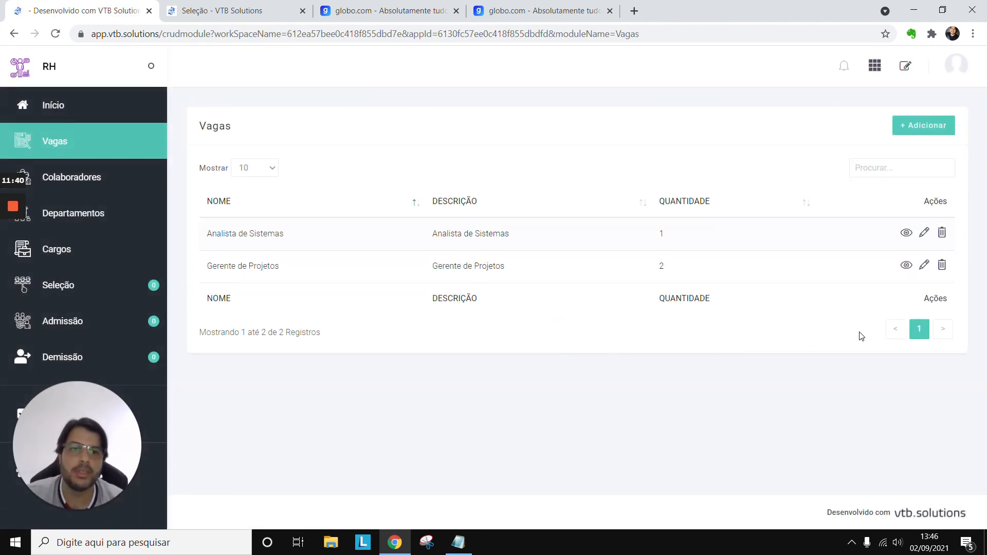
pyautogui.click(924, 233)
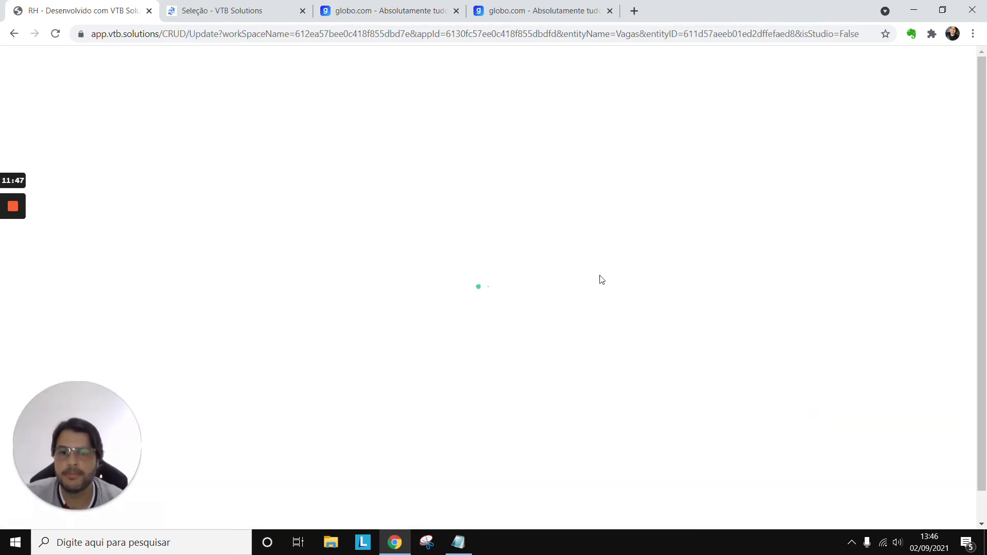
pyautogui.scroll(-1, 586, 292)
pyautogui.click(570, 324)
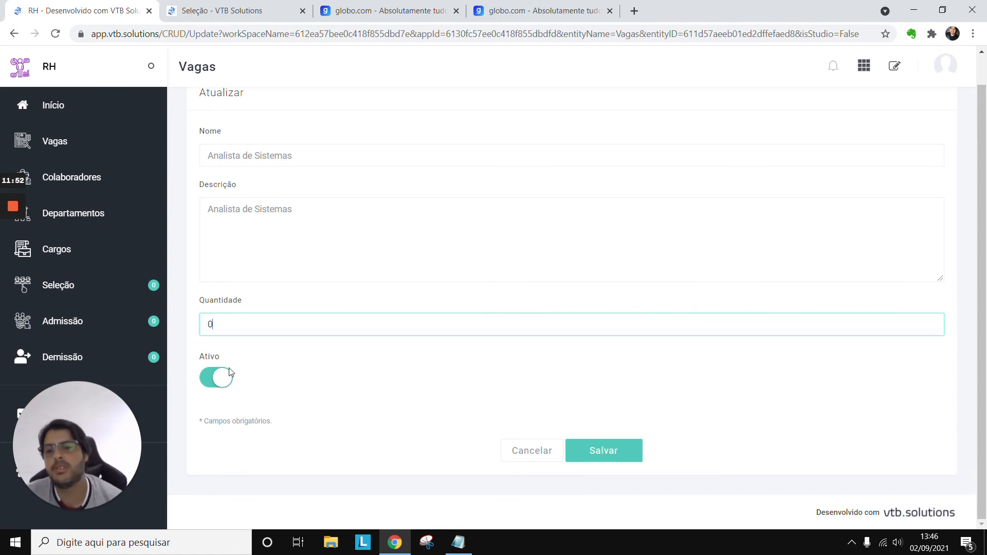
pyautogui.click(223, 381)
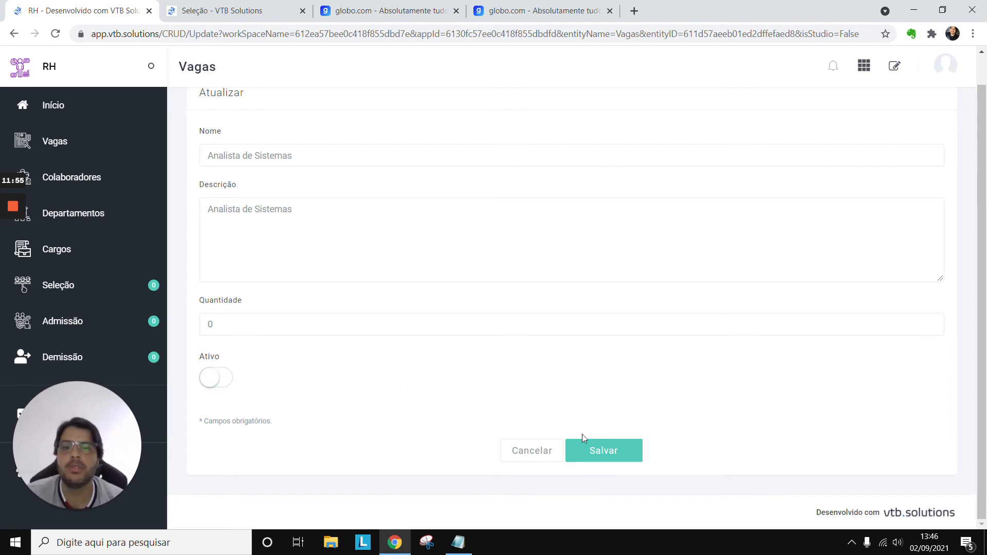
pyautogui.click(591, 448)
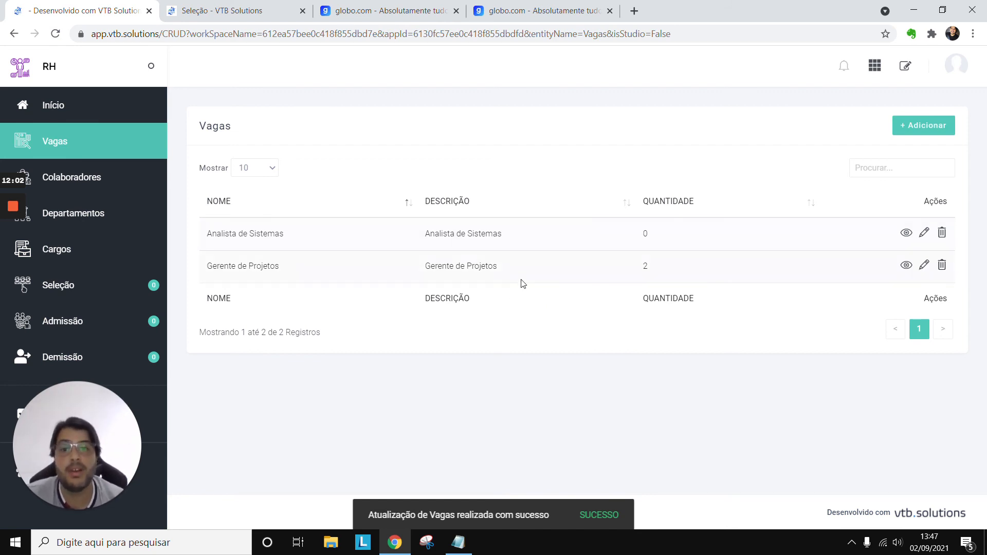
# Search Colaboradores by an employee's first name and clear the search
pyautogui.click(104, 171)
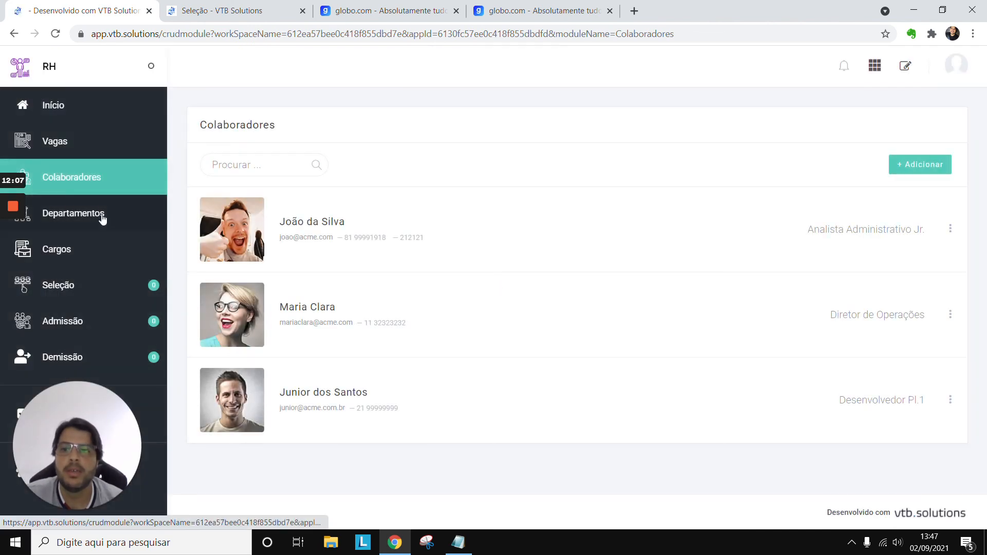
pyautogui.click(252, 165)
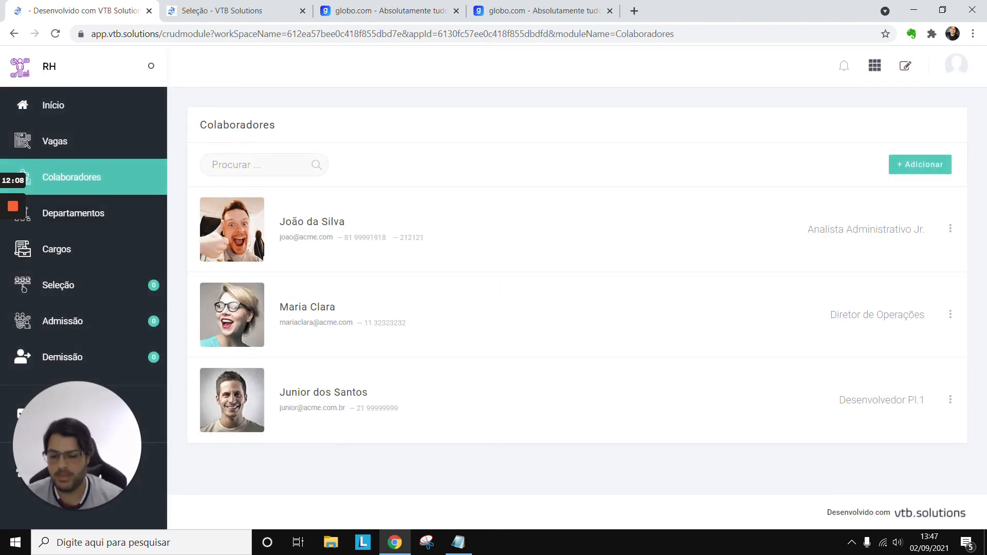
pyautogui.write('j')
pyautogui.press('BackSpace')
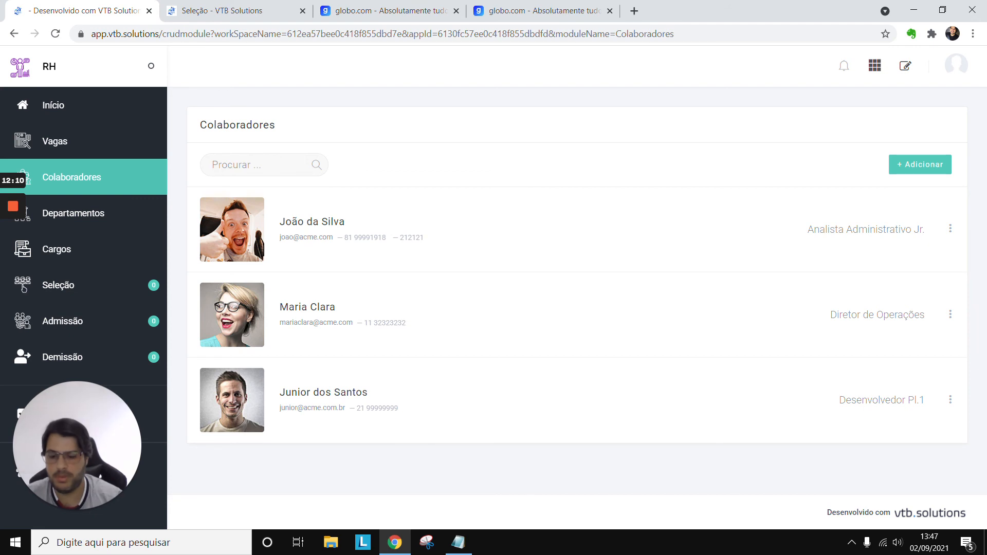
pyautogui.write('joão')
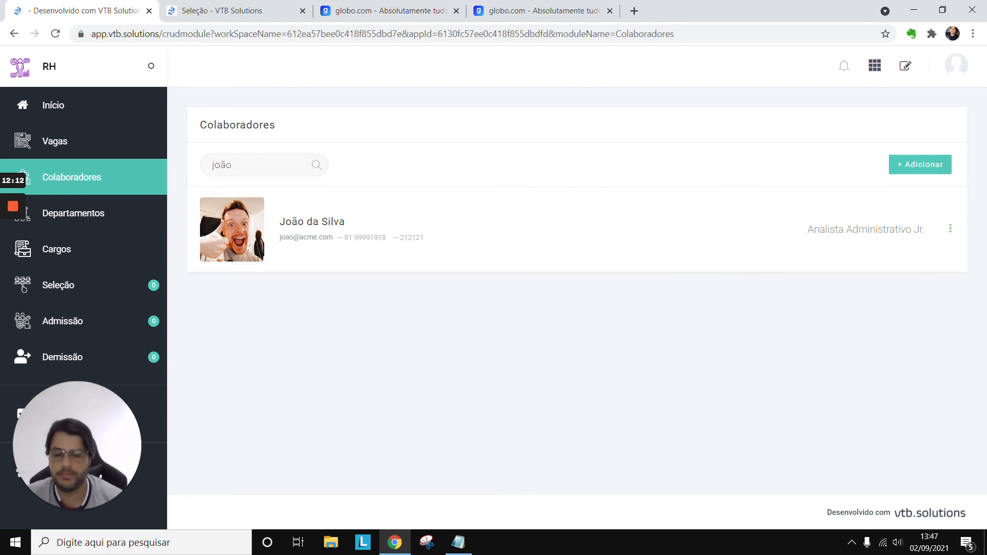
pyautogui.press('BackSpace')
pyautogui.press('BackSpace')
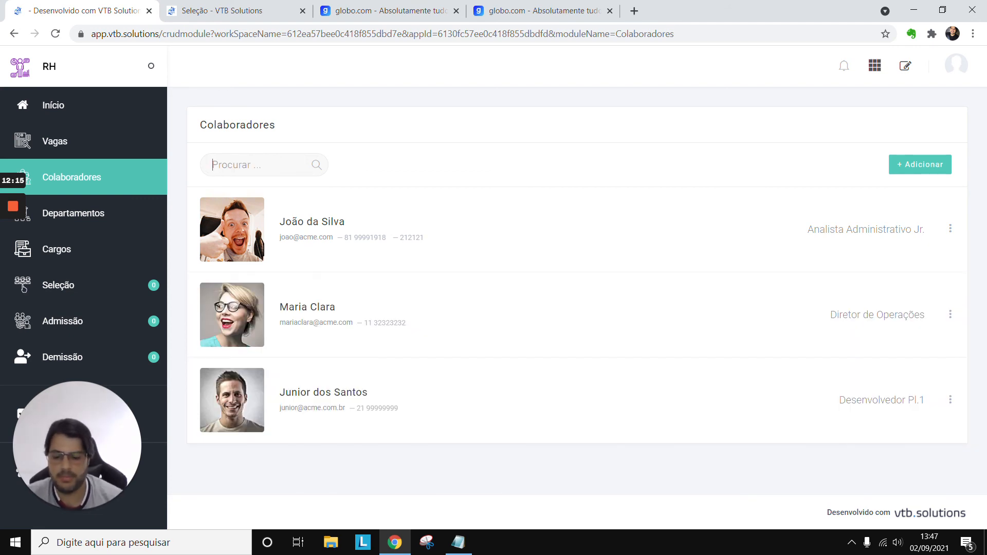
# Search Colaboradores for the partial job title "ana" and clear the search
pyautogui.write('na')
pyautogui.press('BackSpace')
pyautogui.press('BackSpace')
pyautogui.write('anail')
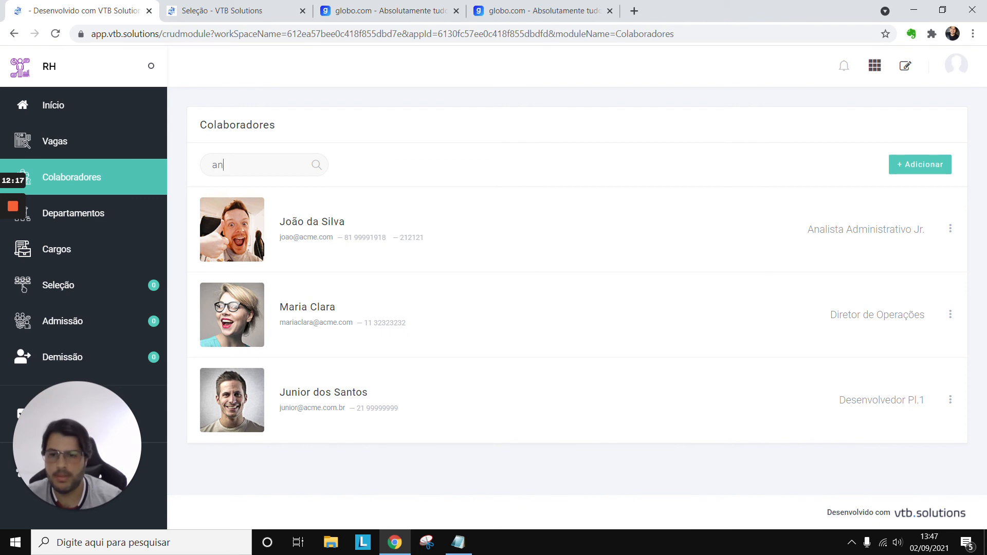
pyautogui.press('BackSpace')
pyautogui.press('BackSpace')
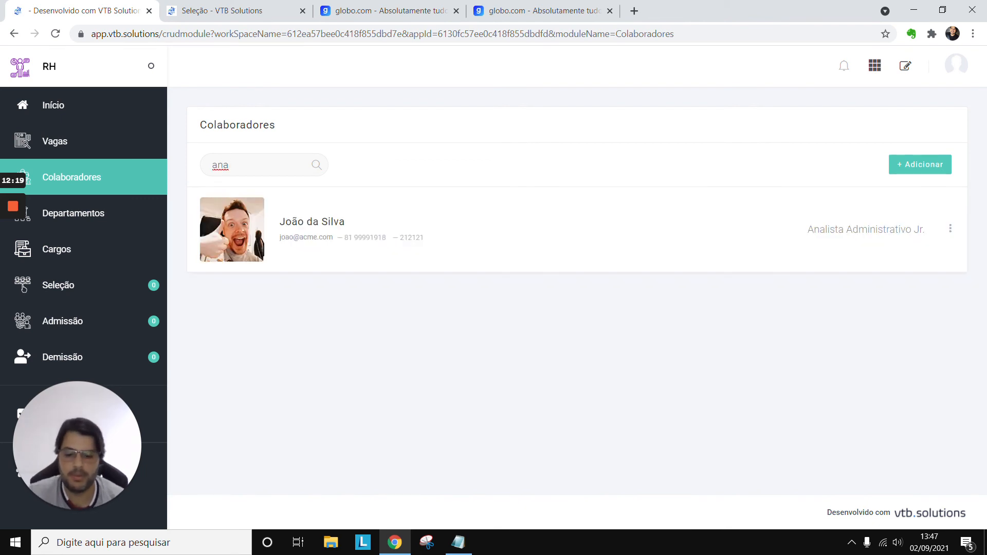
pyautogui.press('BackSpace')
pyautogui.press('BackSpace')
pyautogui.press('BackSpace')
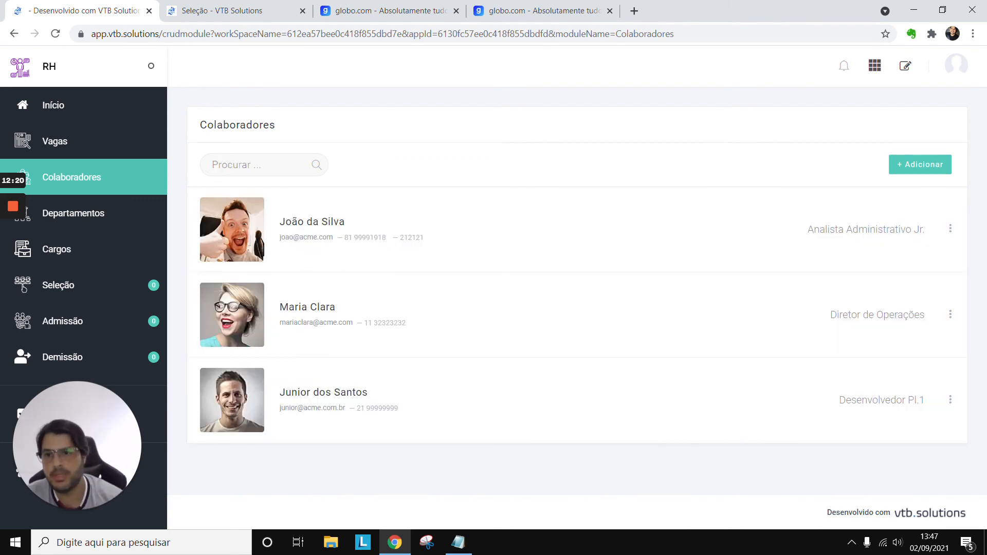
# Sort the Vagas list by Quantidade in descending order and set the number of records shown to Todos
pyautogui.click(146, 139)
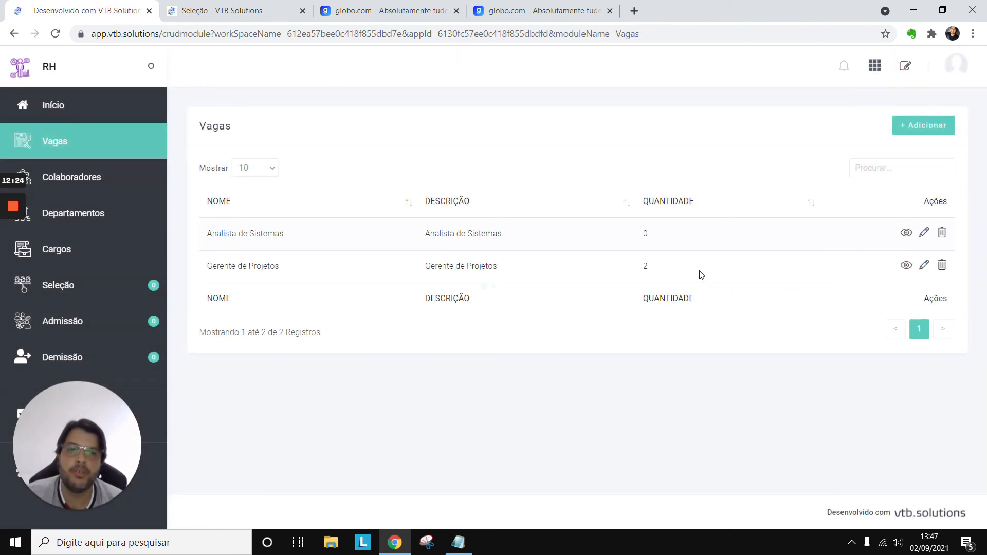
pyautogui.click(878, 168)
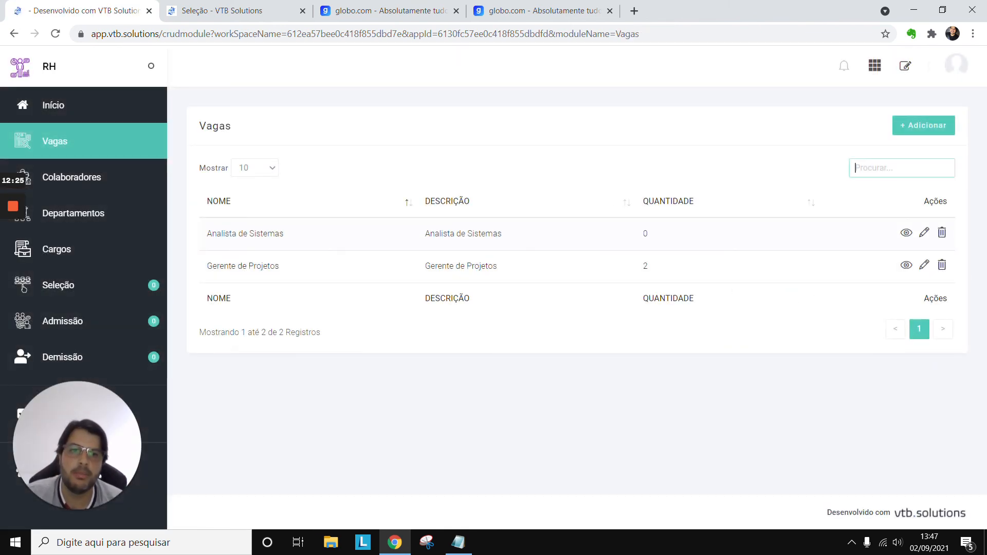
pyautogui.click(670, 207)
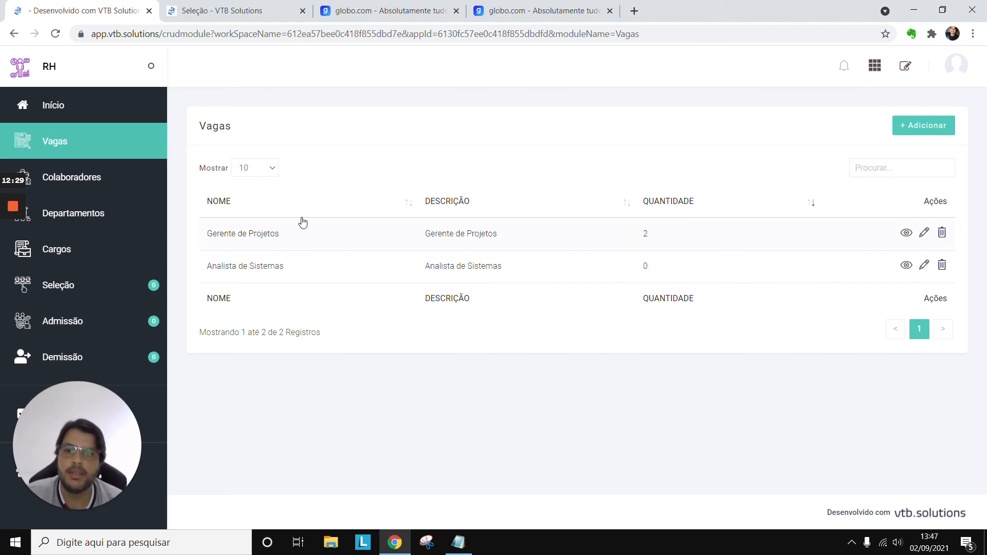
pyautogui.click(255, 169)
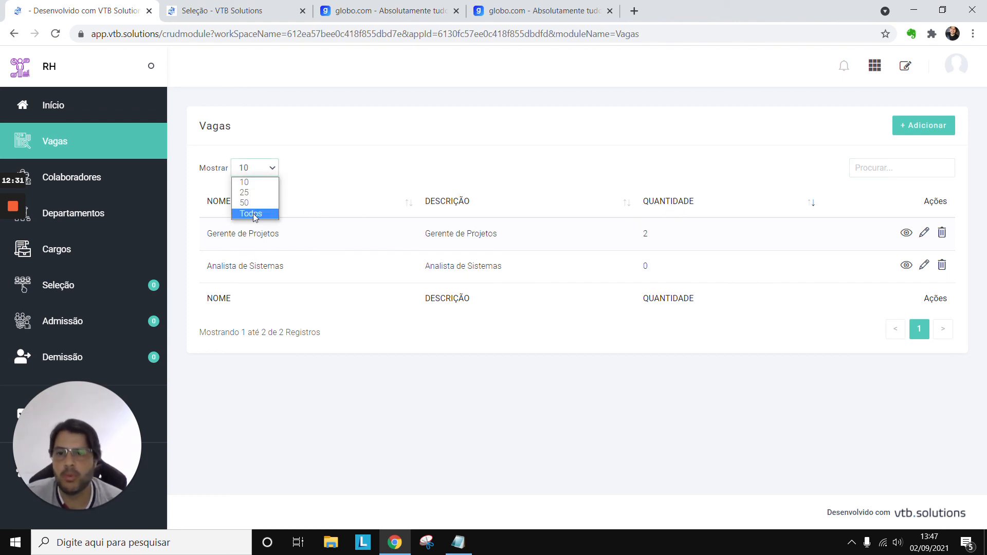
pyautogui.click(252, 213)
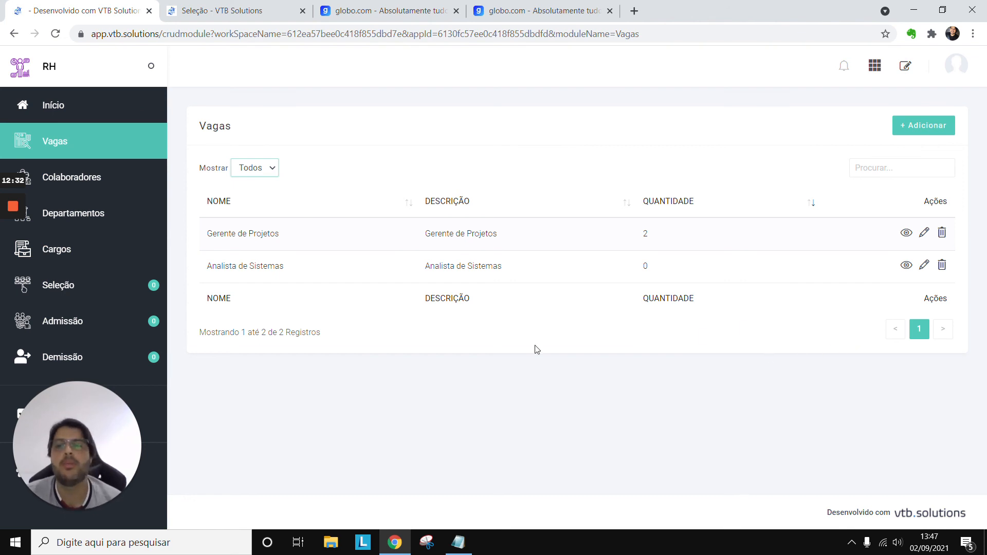
# View the Seleção kanban board, check the cards in Minhas Tarefas, and return to the Seleção board
pyautogui.click(77, 288)
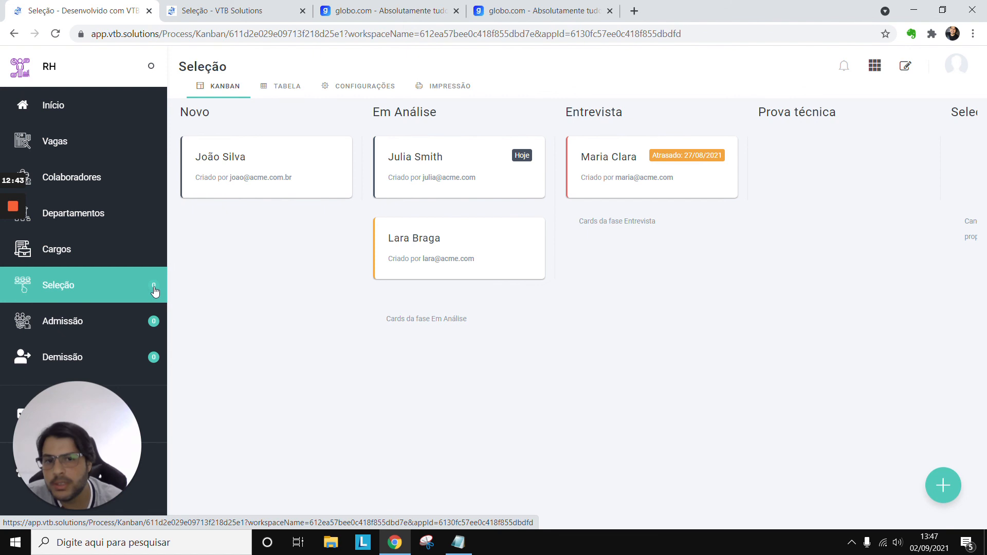
pyautogui.moveTo(154, 291)
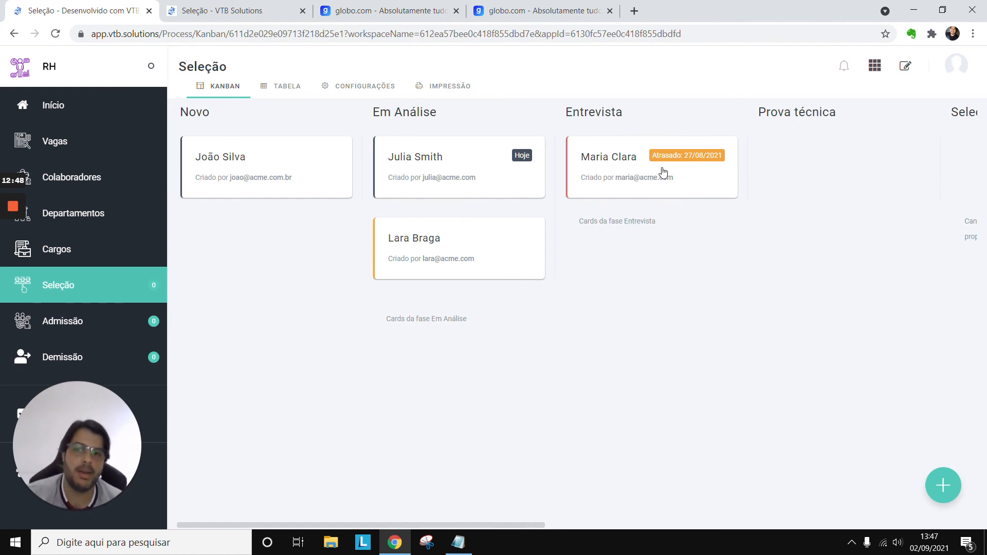
pyautogui.moveTo(121, 411); pyautogui.dragTo(295, 403)
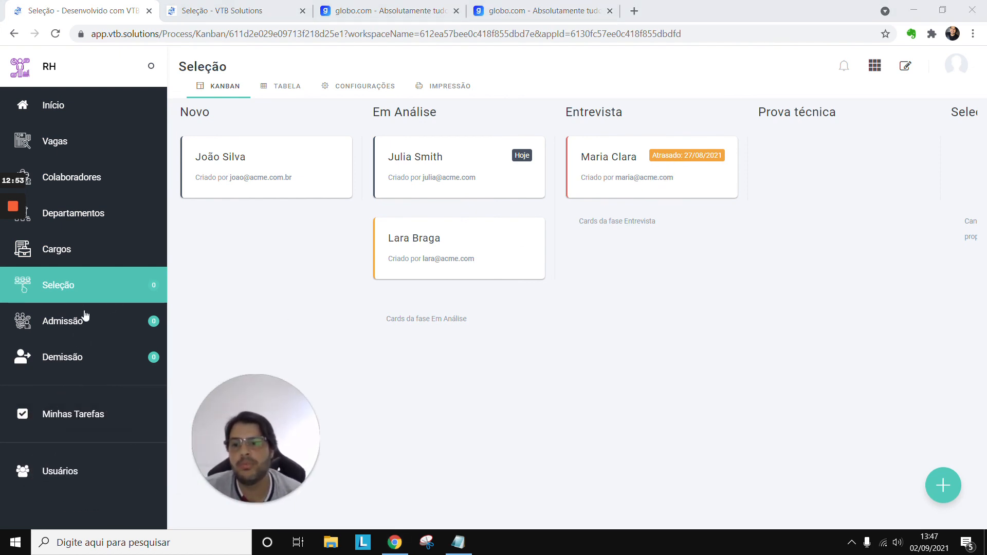
pyautogui.click(78, 418)
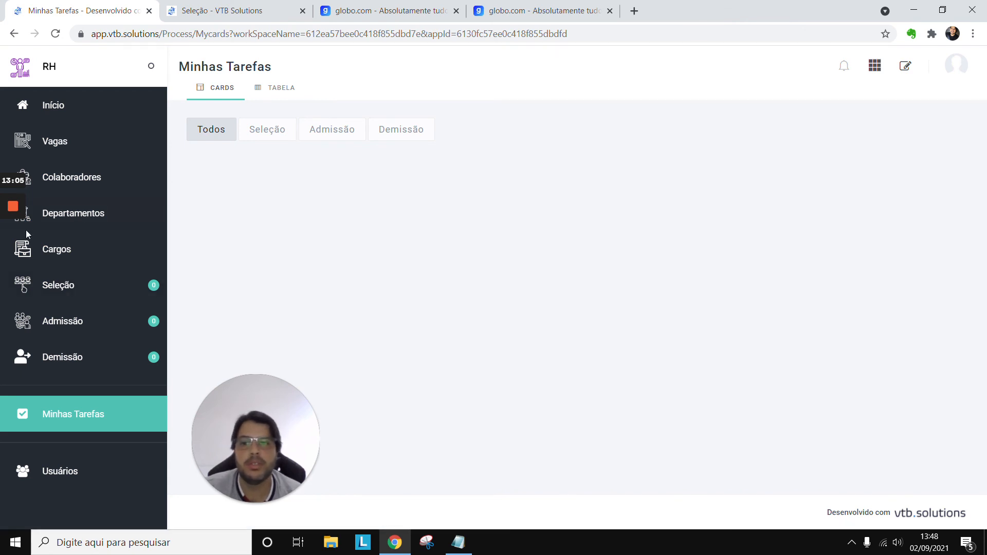
pyautogui.click(14, 284)
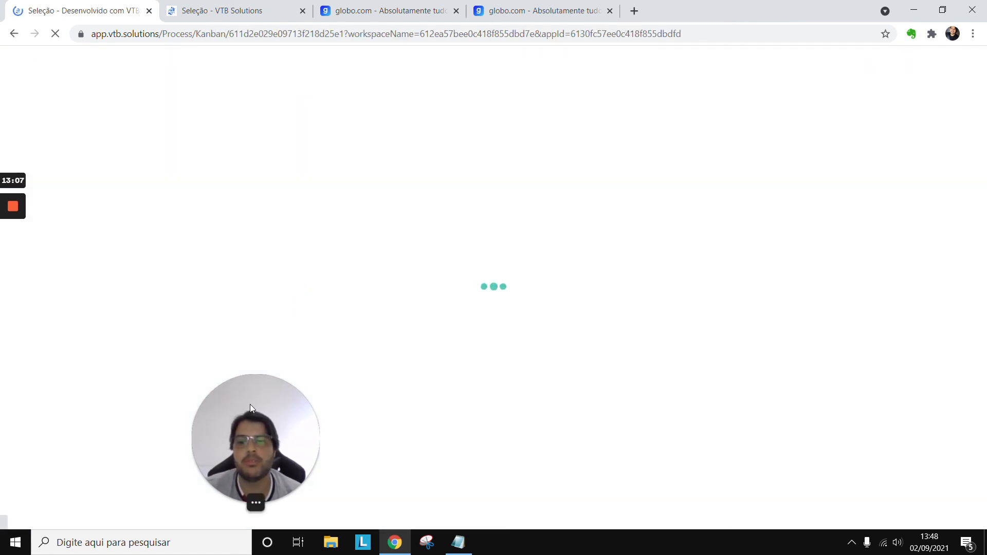
pyautogui.moveTo(223, 397); pyautogui.dragTo(112, 399)
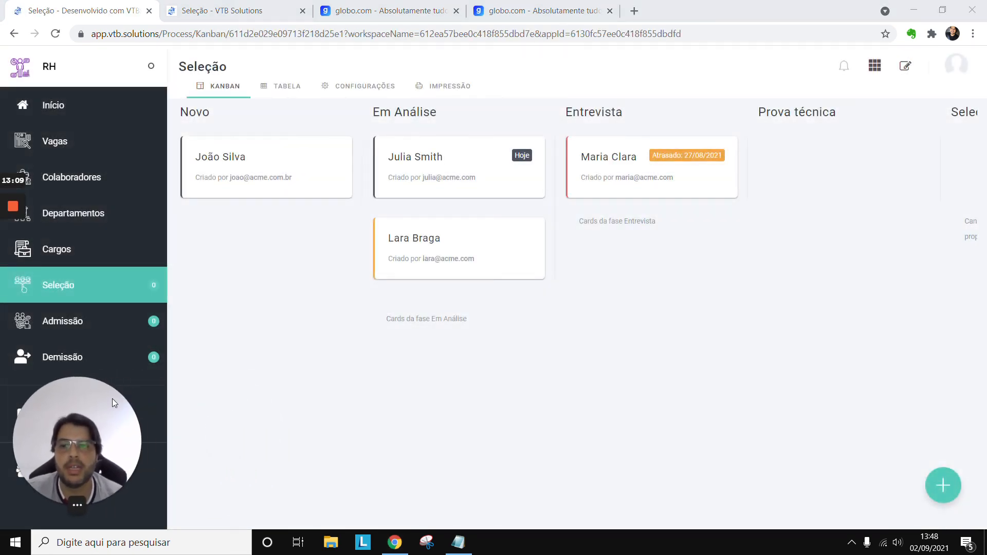